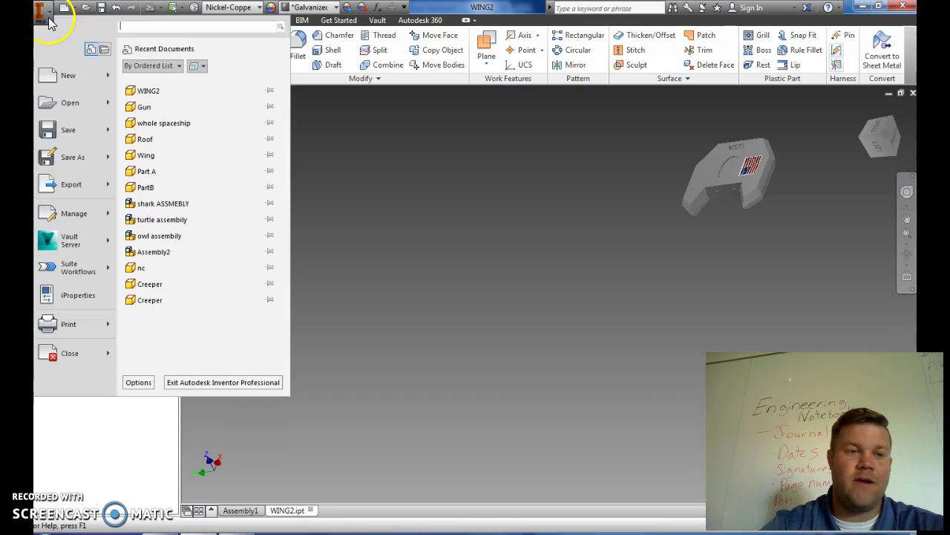
Create a new assembly file from the Standard.iam template
click(93, 80)
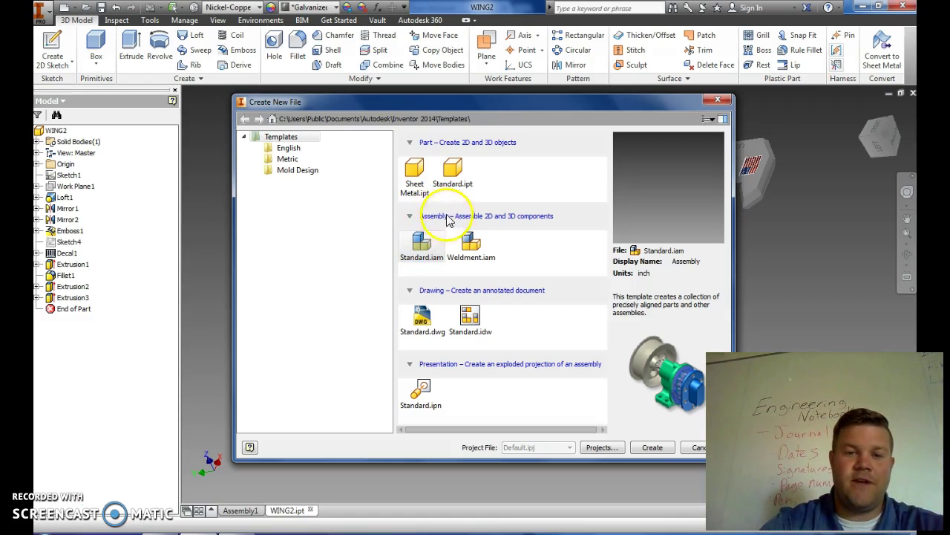
click(426, 251)
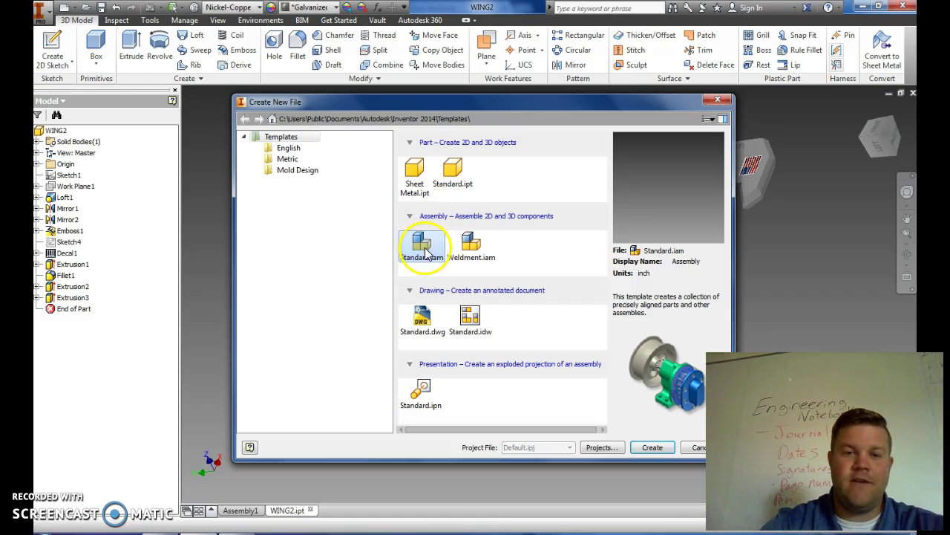
click(651, 448)
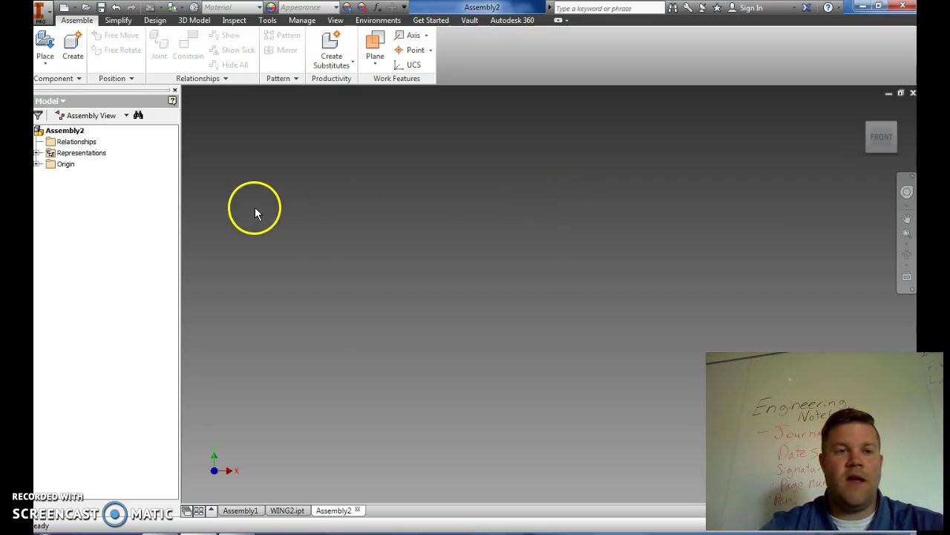
Place one instance of the WING2 part from the Spaceship folder in the assembly
click(45, 63)
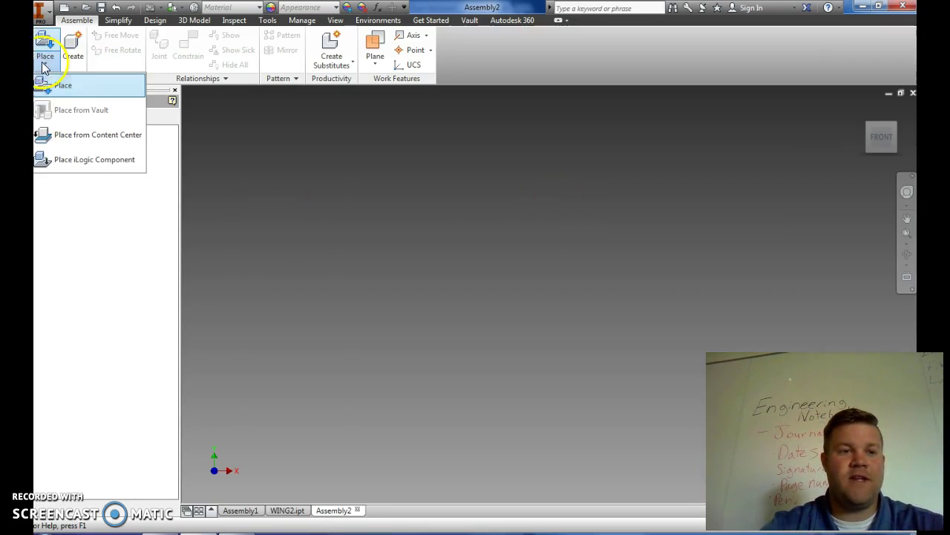
click(56, 85)
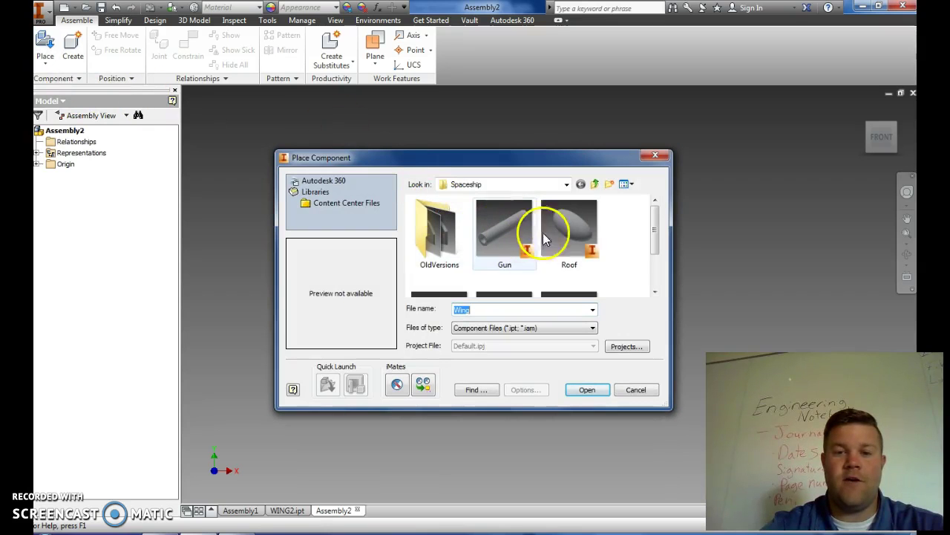
drag(656, 221, 654, 254)
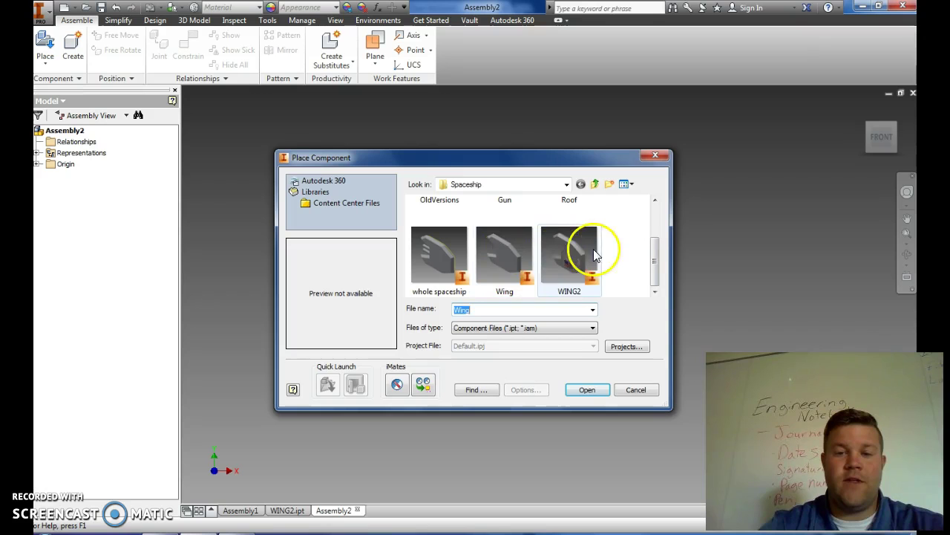
click(574, 253)
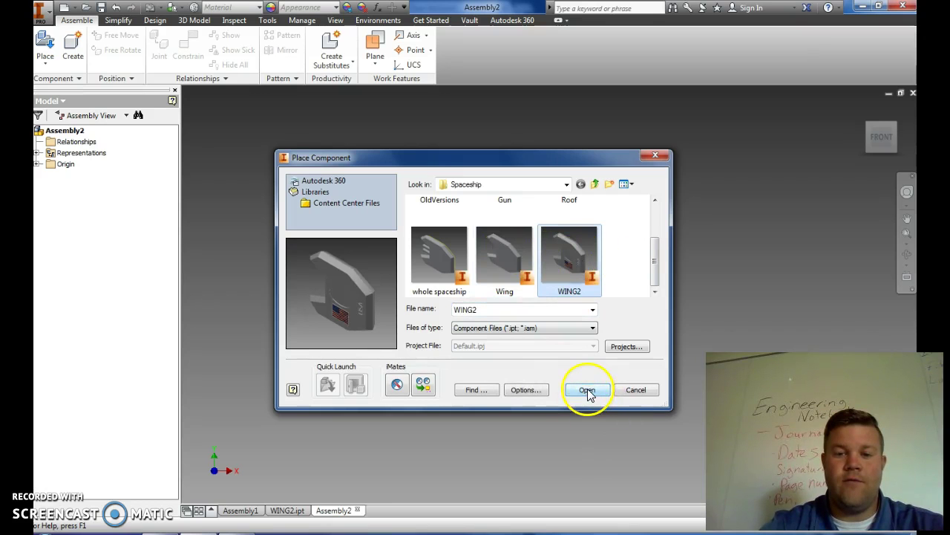
click(587, 391)
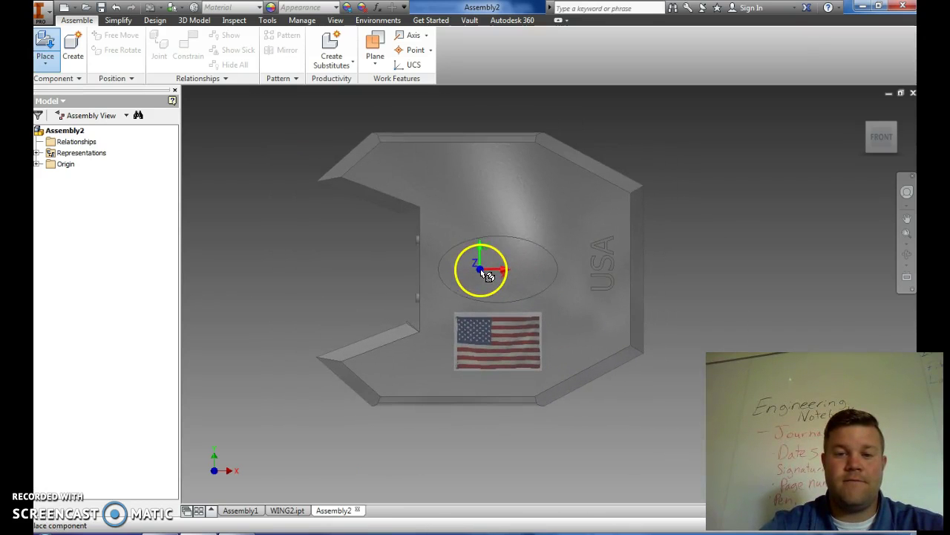
click(582, 267)
right_click(697, 195)
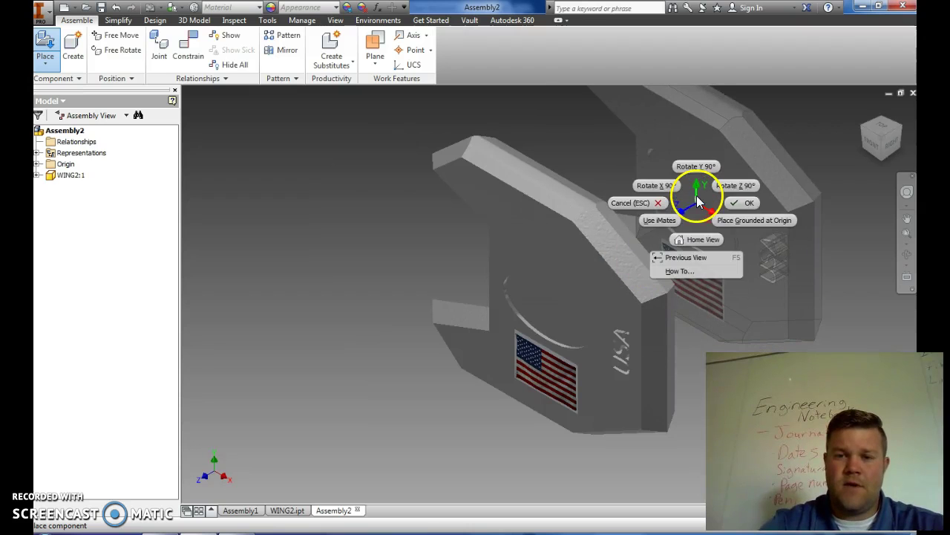
click(742, 199)
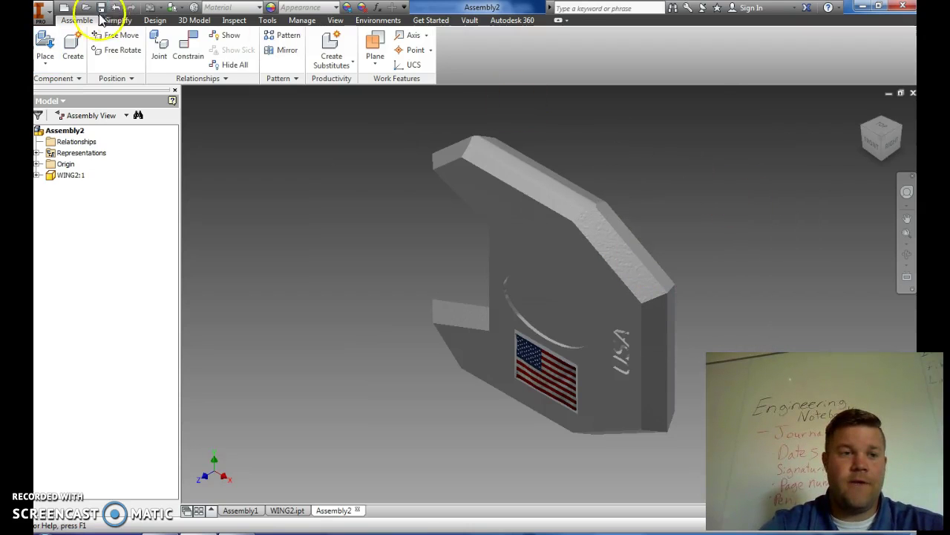
Place one instance of the Roof part in the empty space beside the wing
click(45, 44)
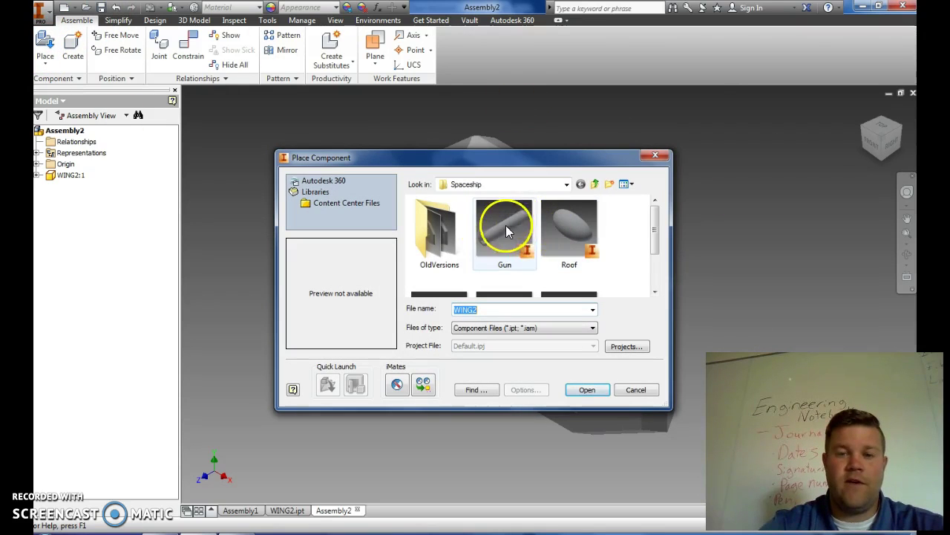
click(562, 230)
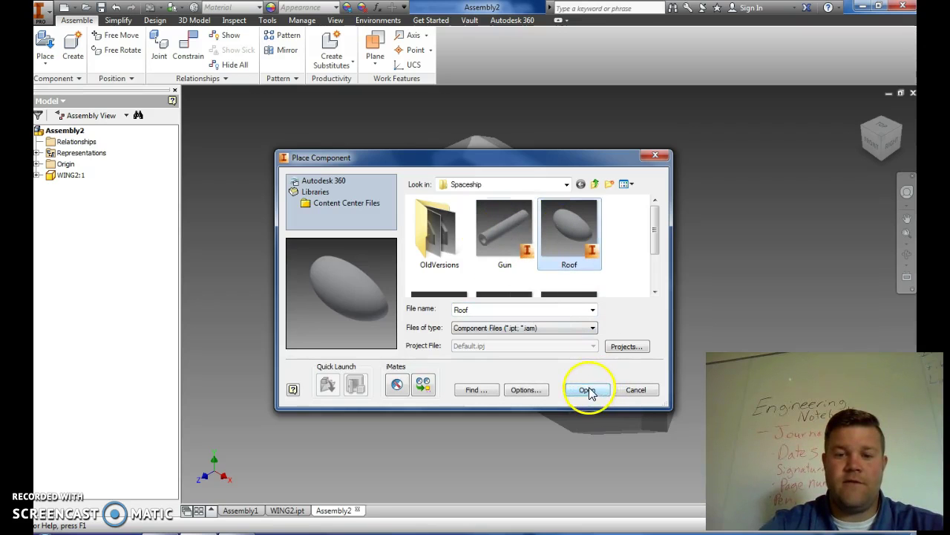
click(588, 392)
click(306, 244)
right_click(356, 210)
click(403, 210)
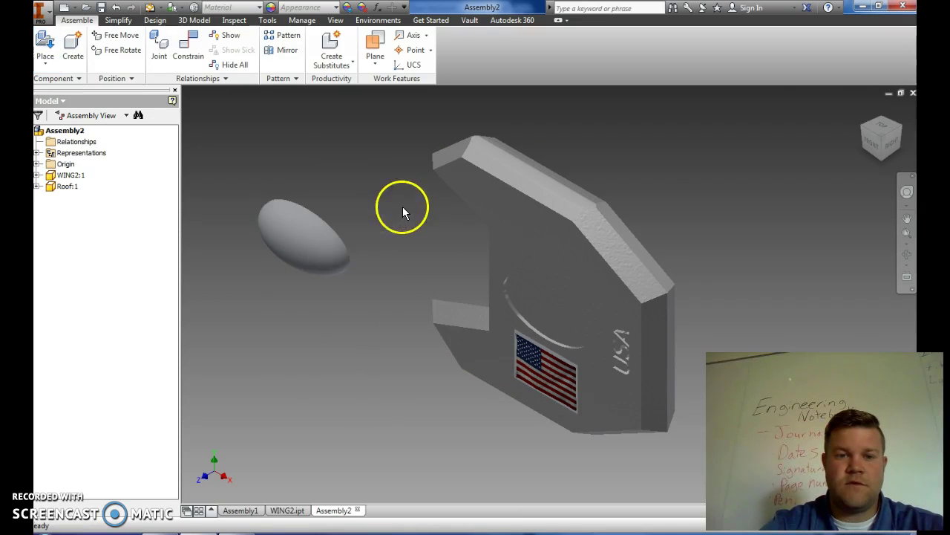
Move the roof so that it sits above the wing's oval recess
click(881, 143)
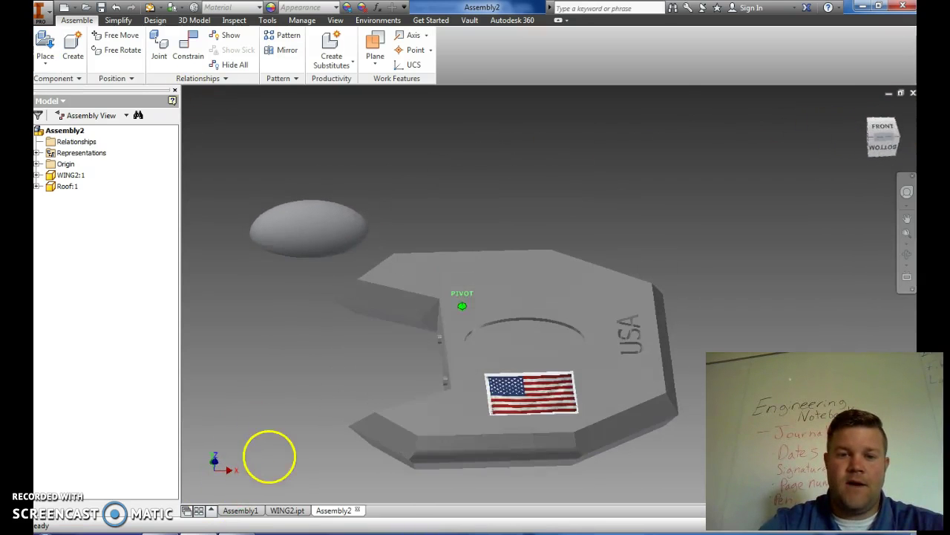
drag(314, 228, 507, 169)
click(664, 185)
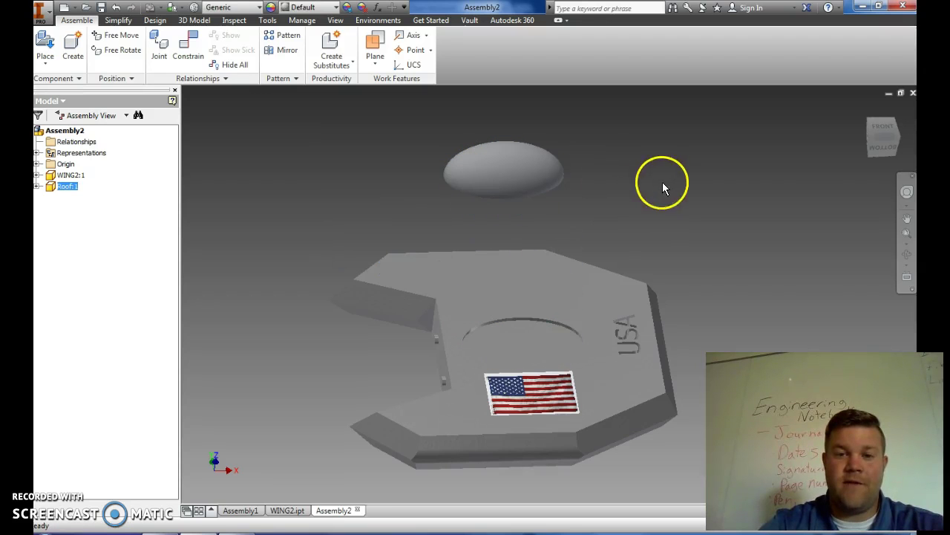
Examine the mate, angle, tangent, insert and symmetry constraint types, plus the motion and constraint set options
click(187, 44)
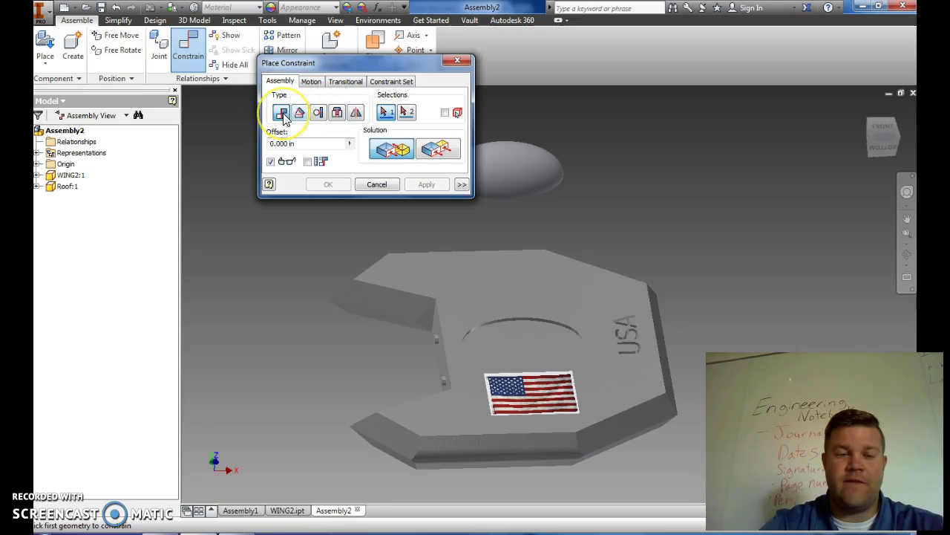
click(391, 150)
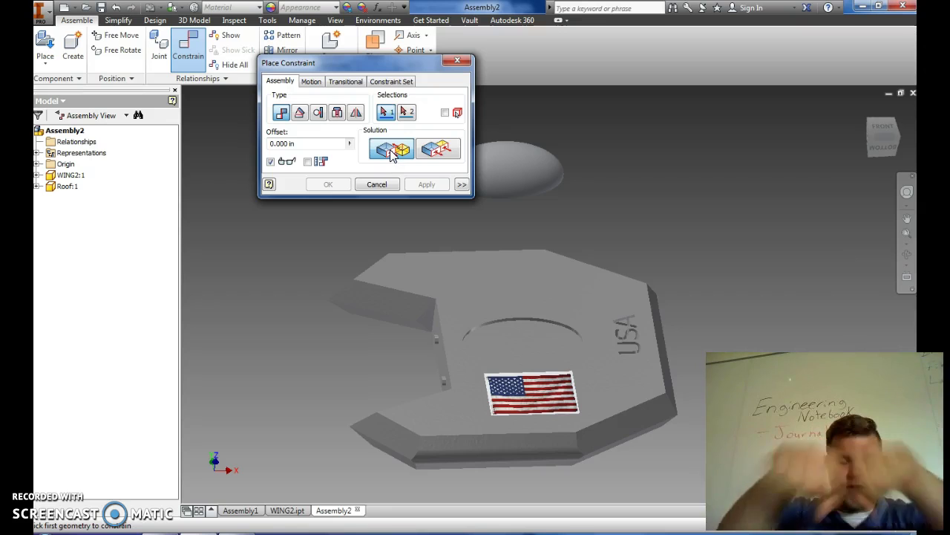
click(138, 492)
click(624, 161)
click(299, 115)
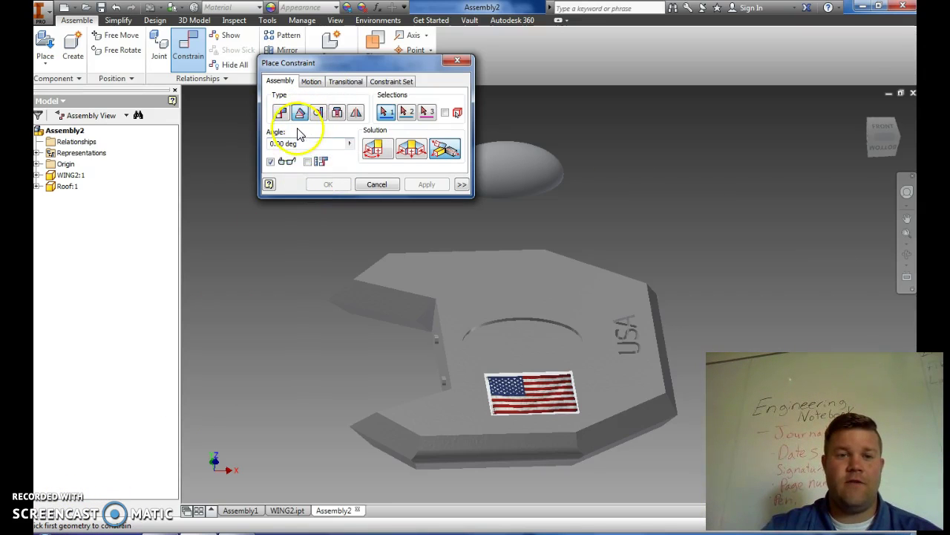
click(318, 113)
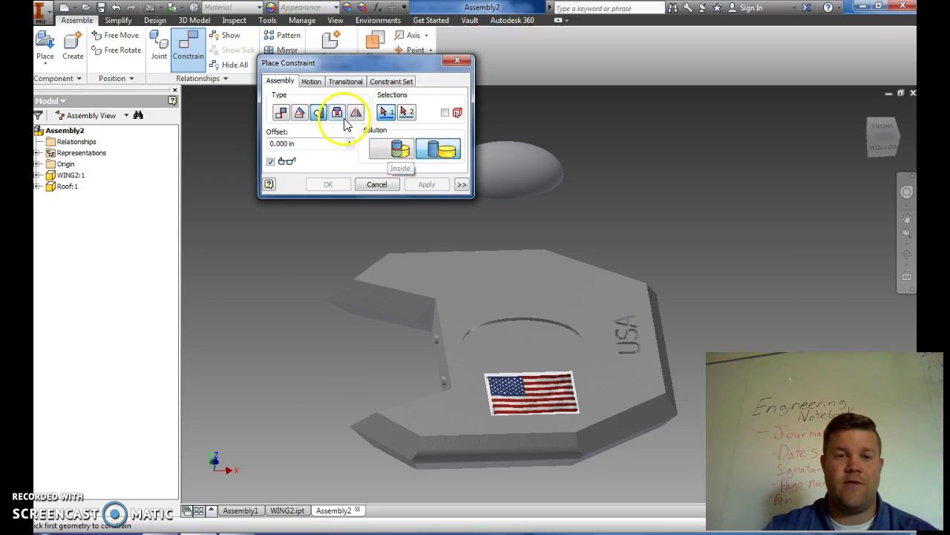
click(338, 115)
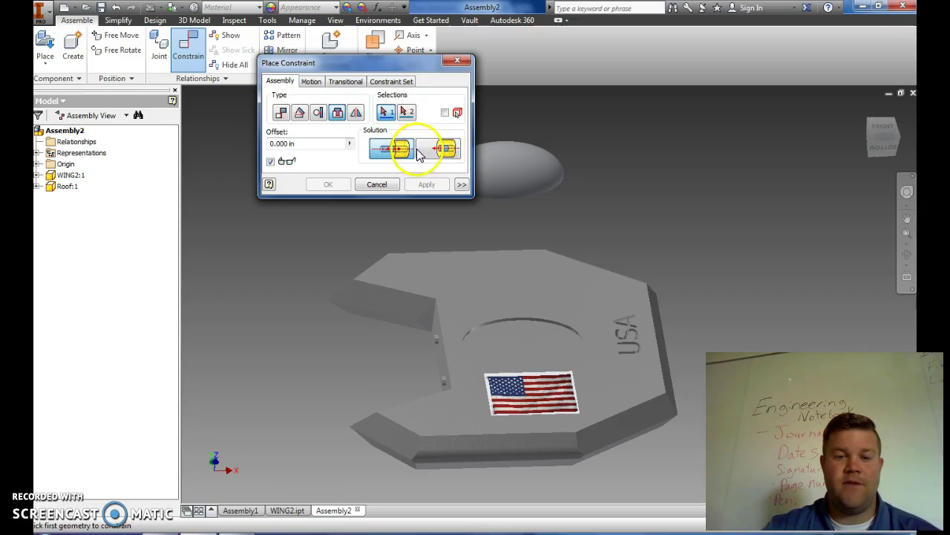
click(357, 113)
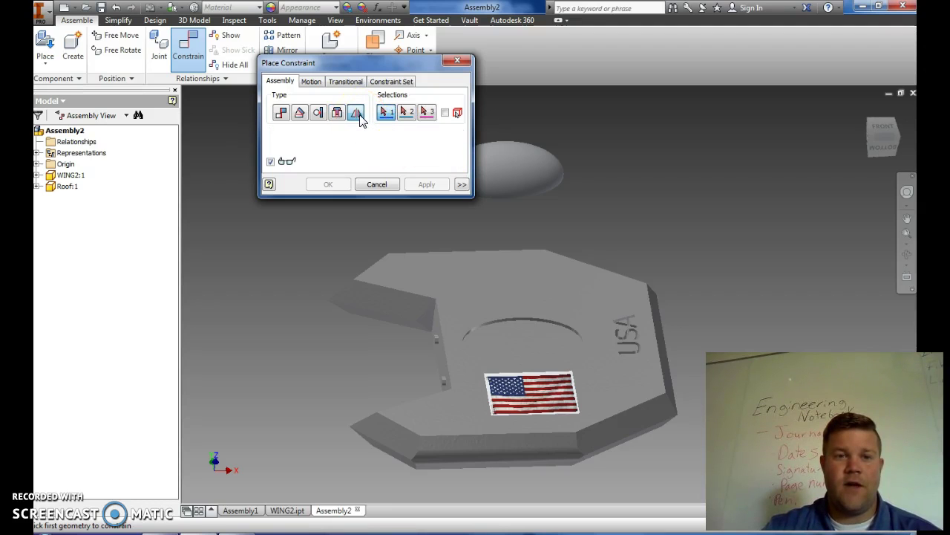
click(312, 83)
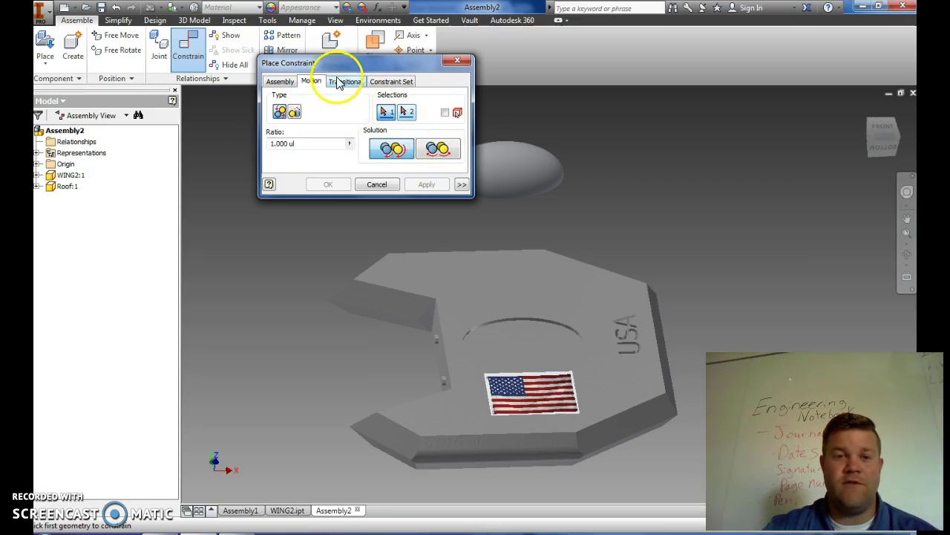
click(344, 83)
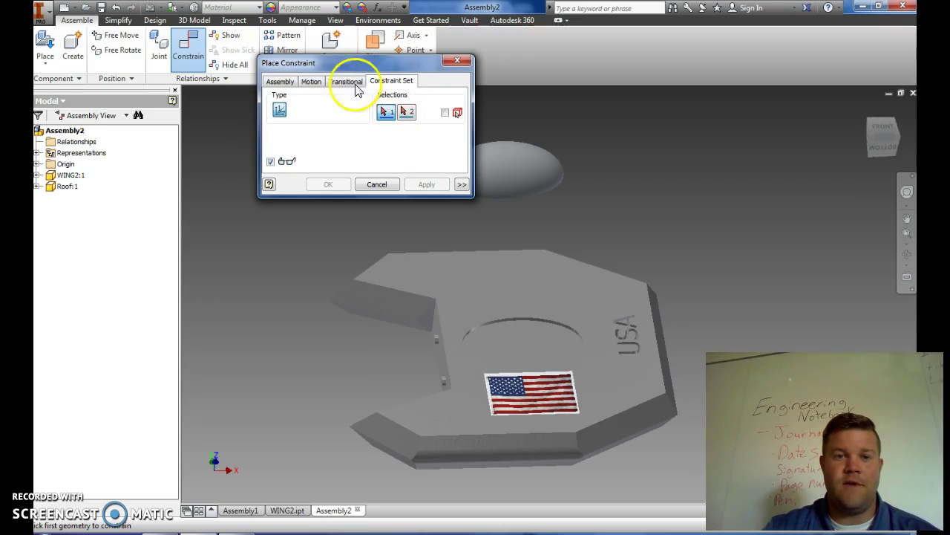
click(277, 82)
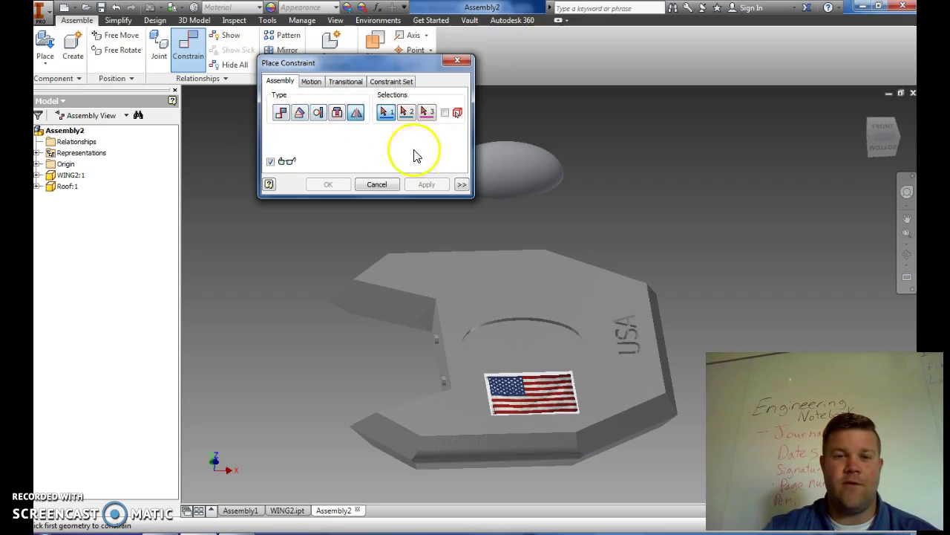
Apply a mate constraint with 0.000 in offset between the roof's flat underside and the floor of the wing's oval recess
drag(371, 65, 259, 84)
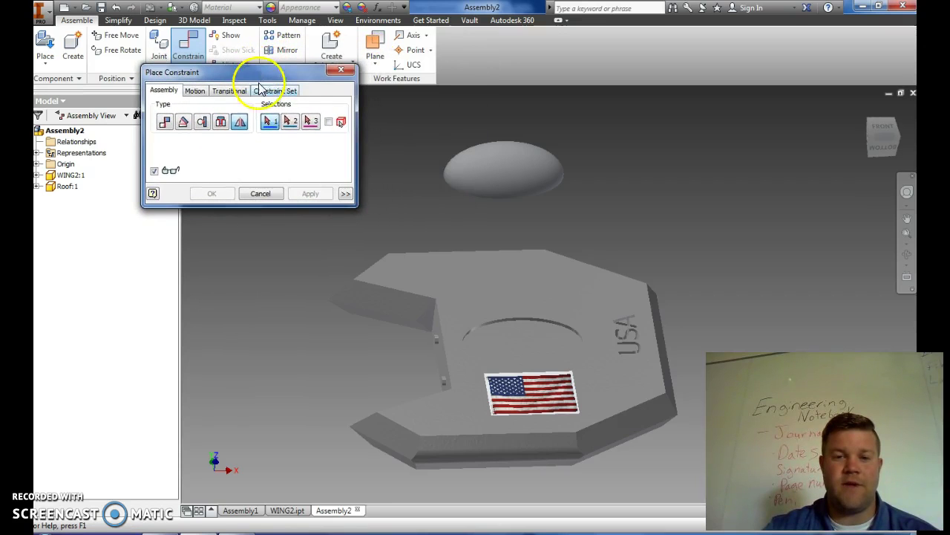
click(168, 124)
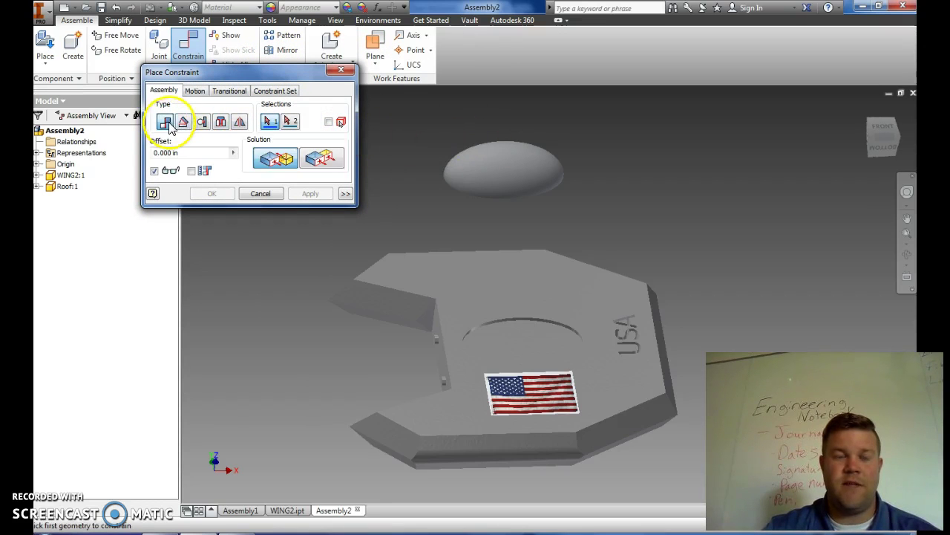
click(883, 143)
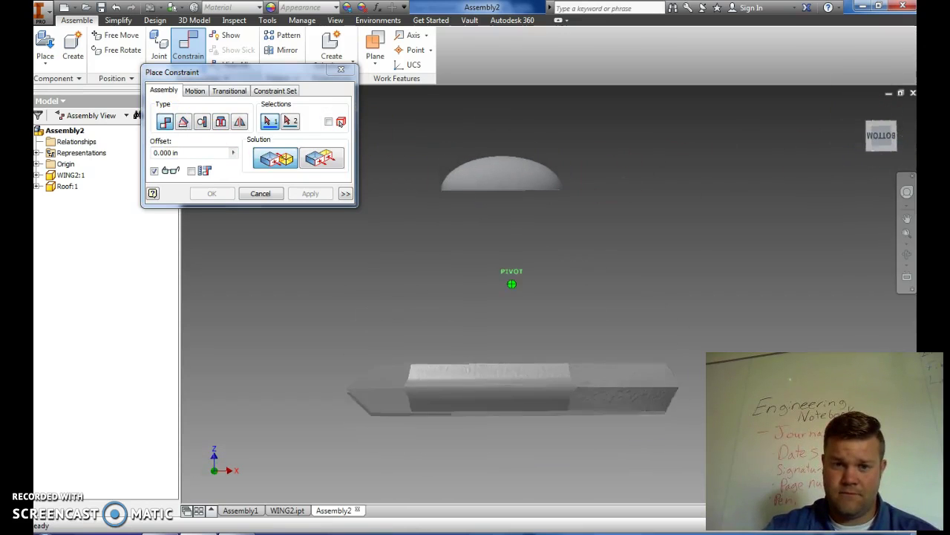
drag(881, 135, 881, 147)
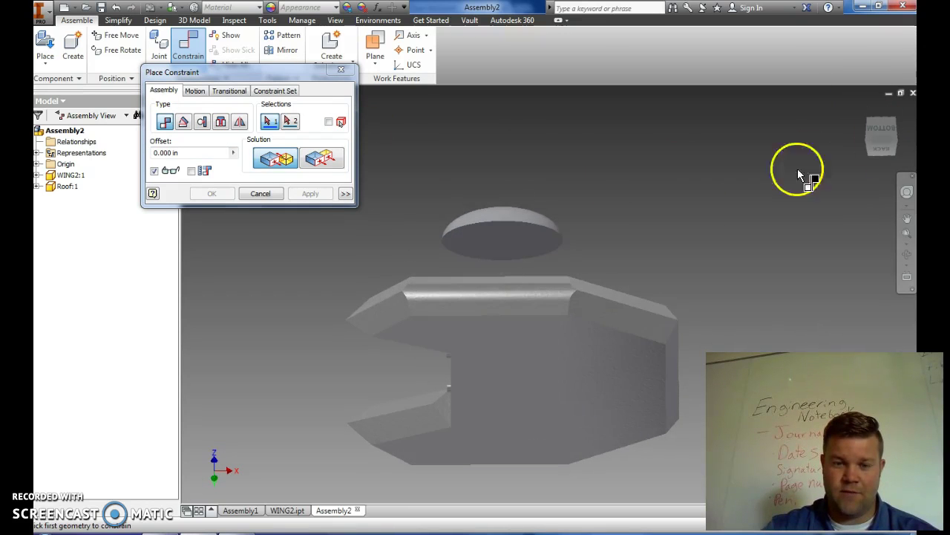
click(496, 245)
click(496, 245)
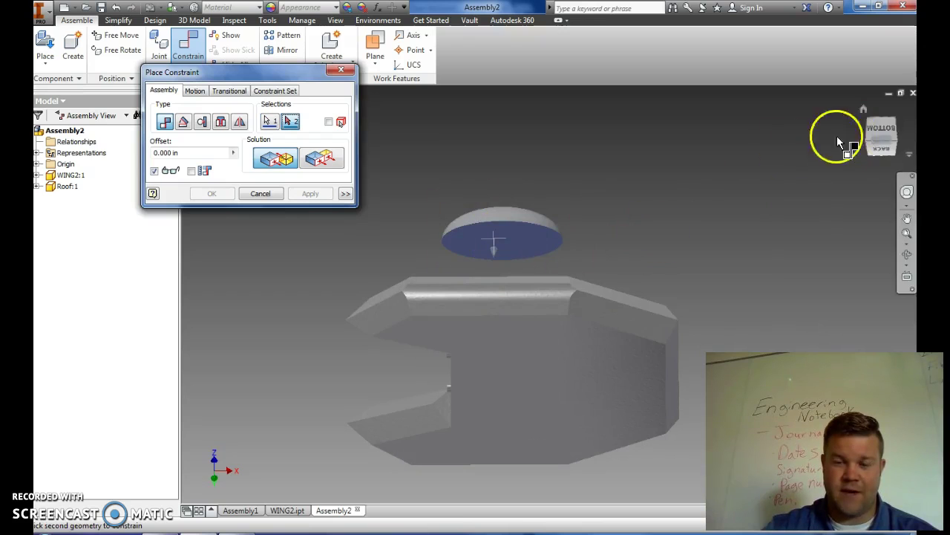
drag(876, 127, 891, 244)
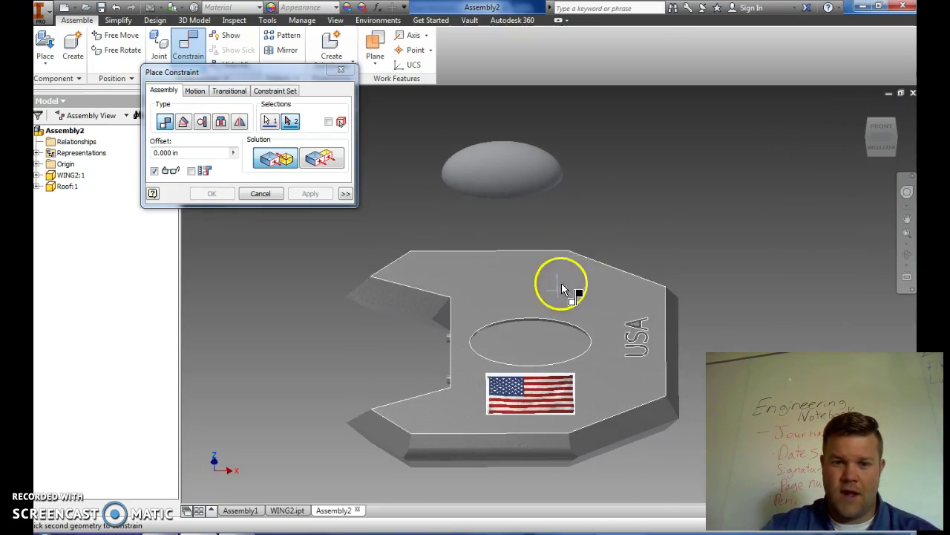
click(527, 330)
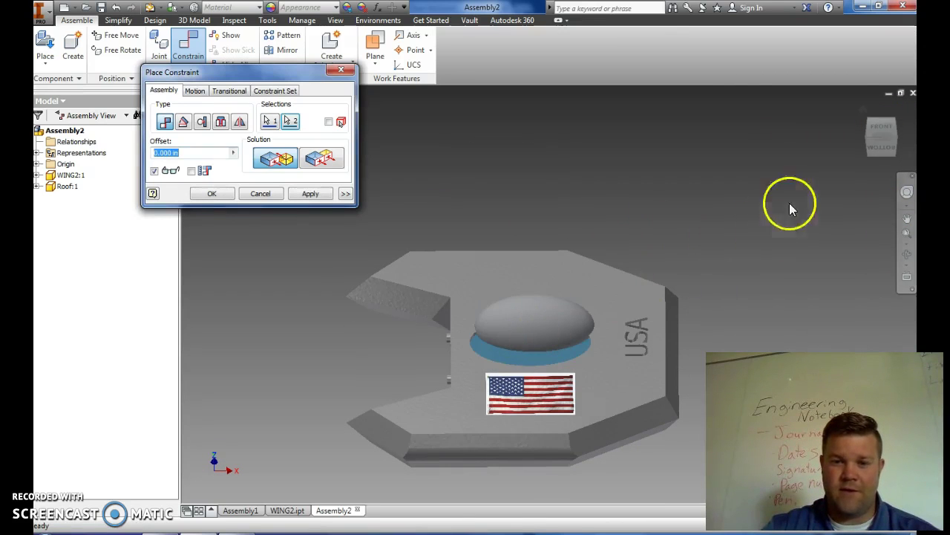
click(311, 194)
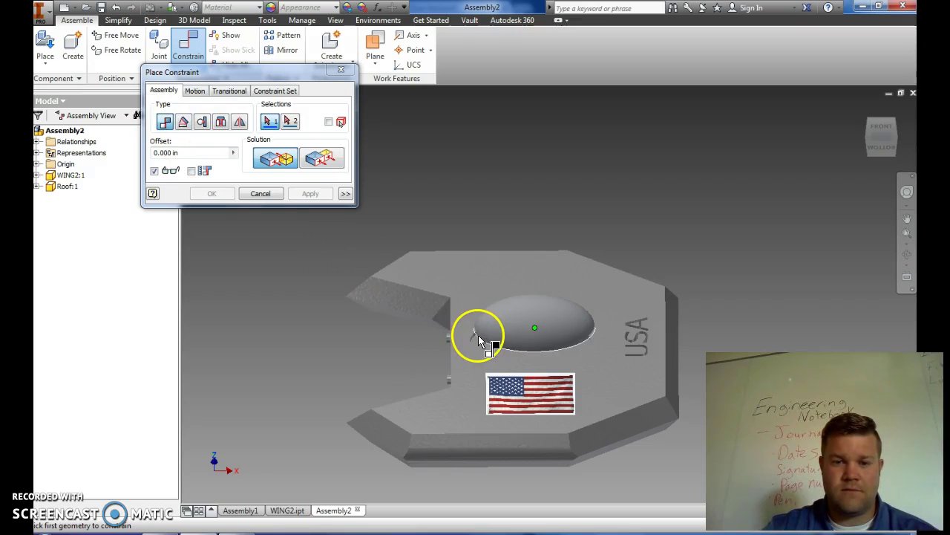
click(534, 356)
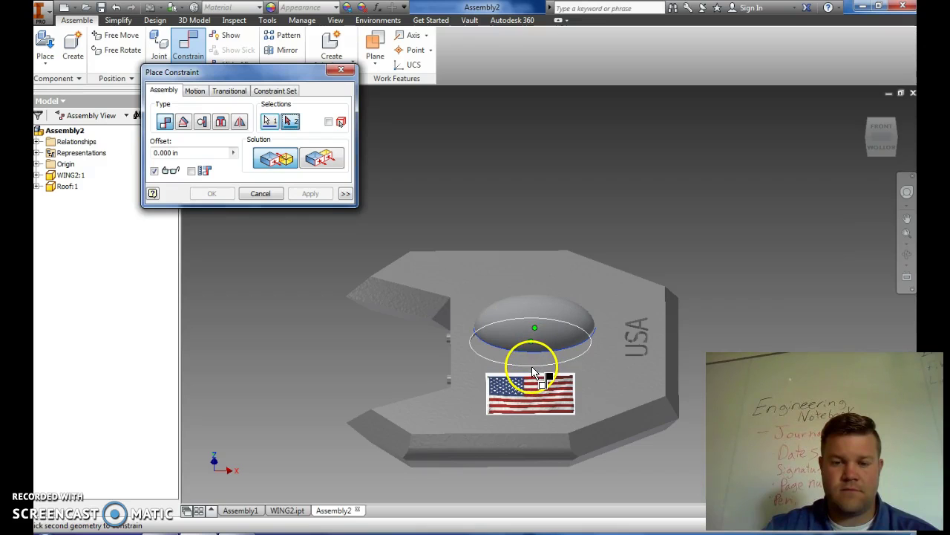
click(544, 361)
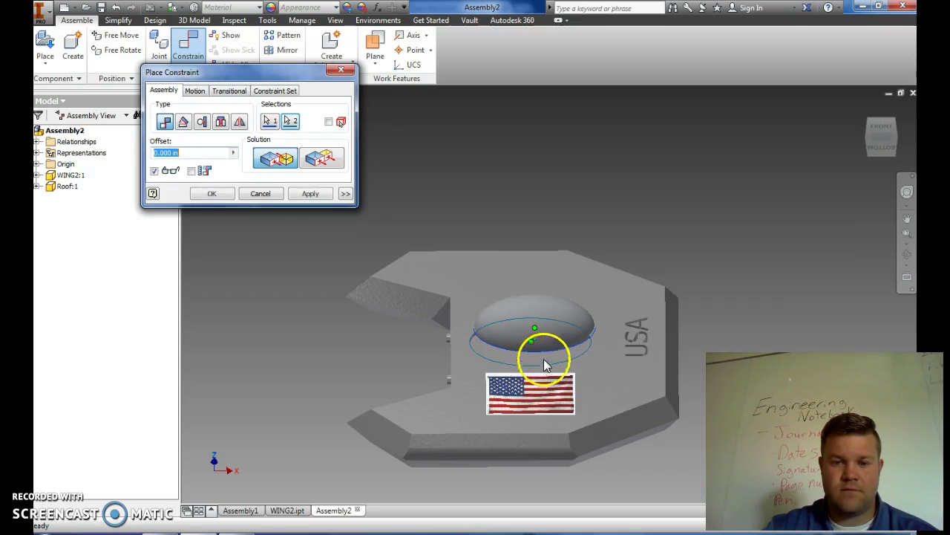
click(262, 194)
Place two instances of the Gun part in the empty space beside the roof
key(p)
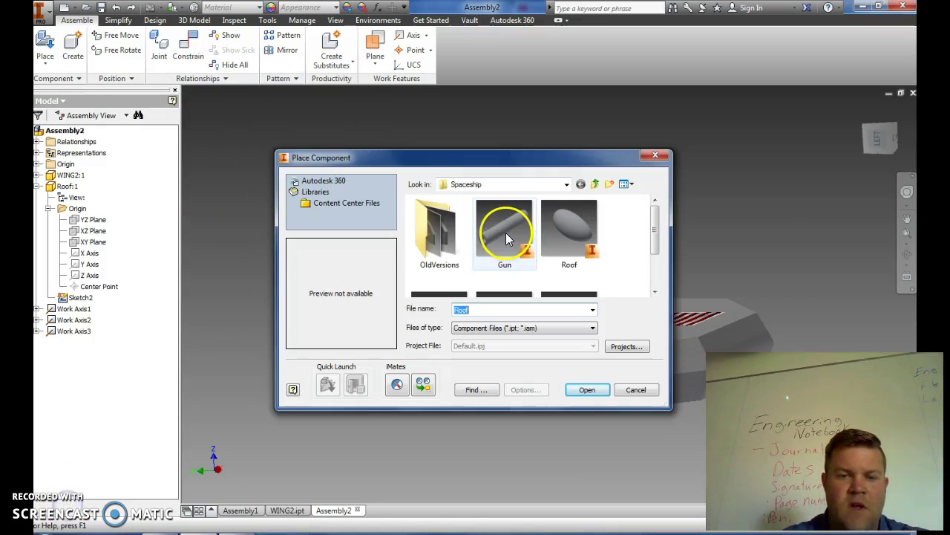
click(507, 238)
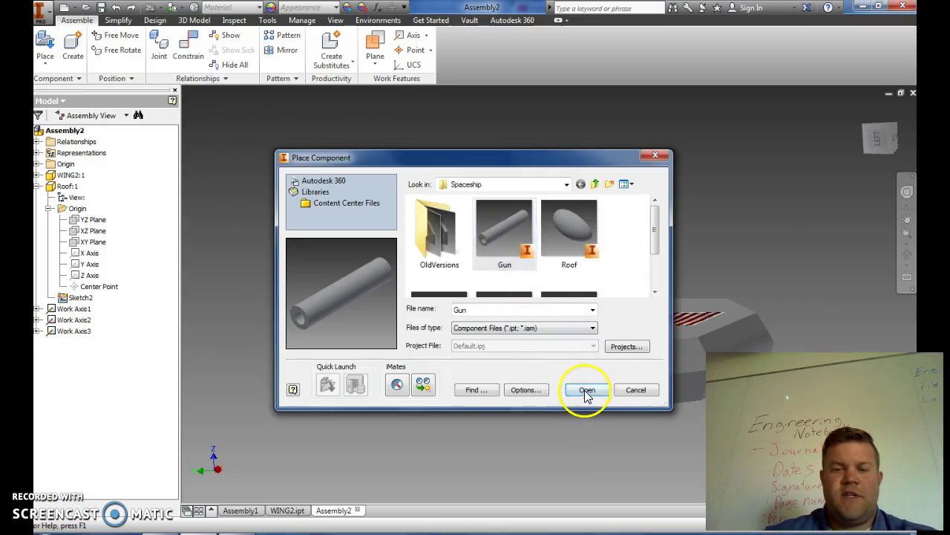
click(586, 391)
click(277, 196)
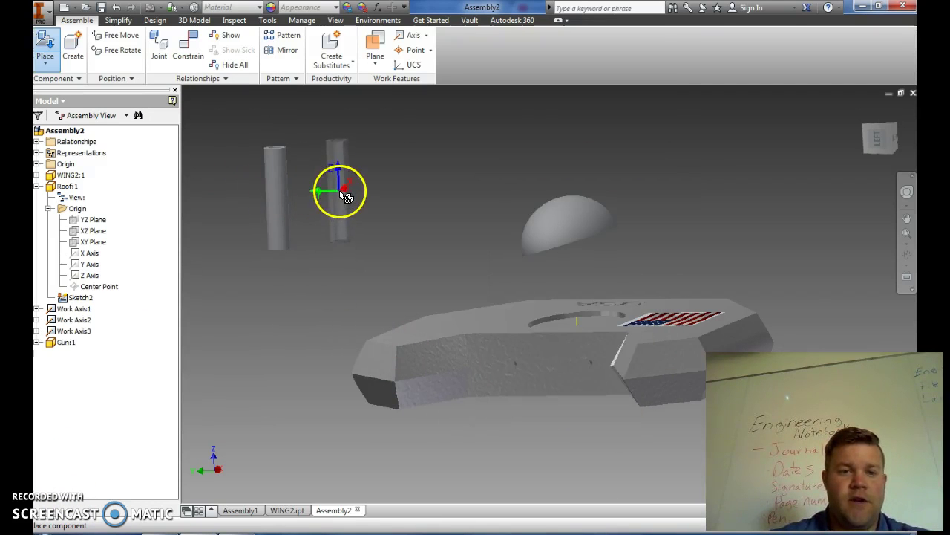
click(345, 197)
right_click(403, 182)
click(455, 183)
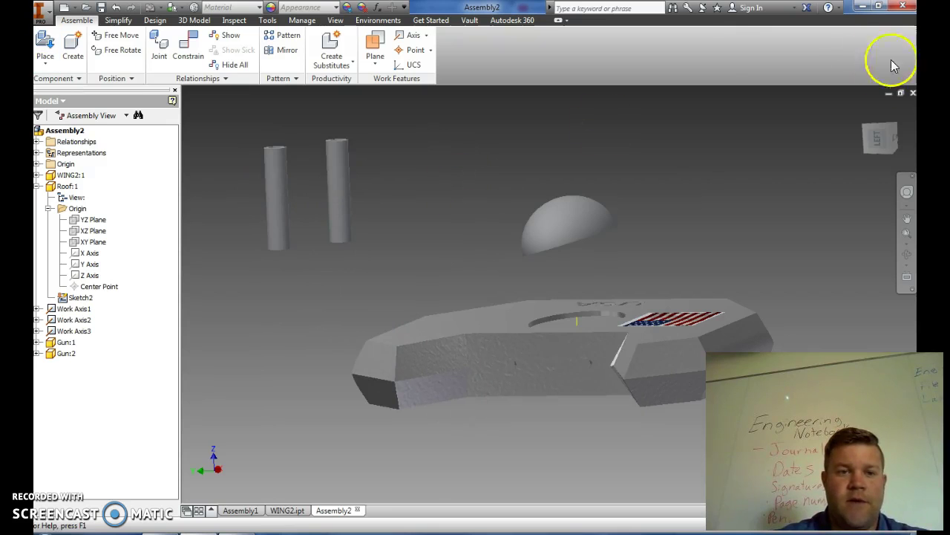
Apply an insert constraint with 0.000 in offset between the first gun's end and the nearer hole in the wing's notch wall
click(188, 45)
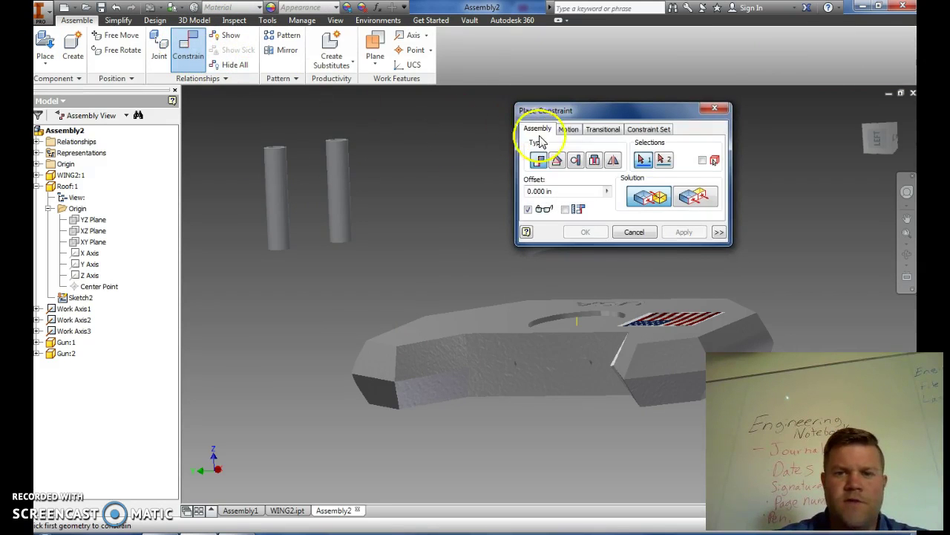
click(594, 161)
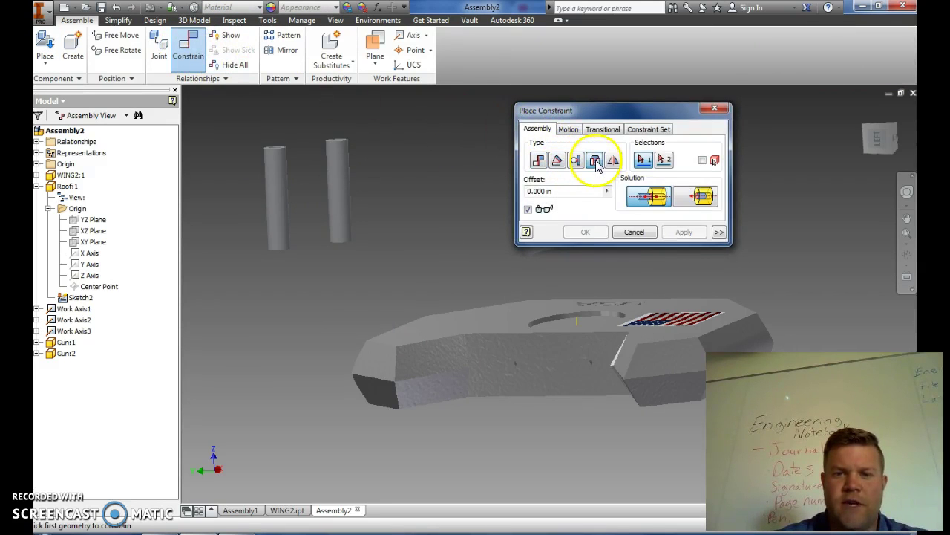
click(879, 136)
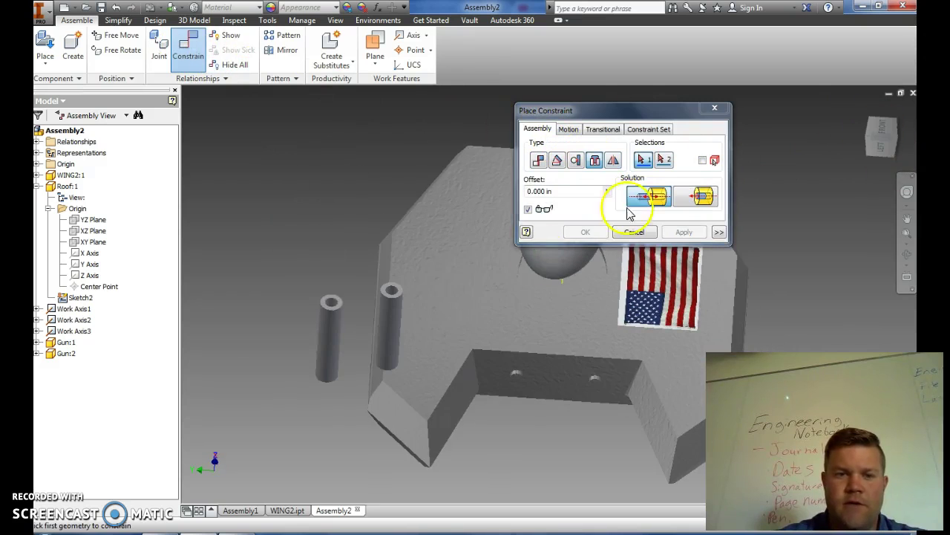
click(335, 304)
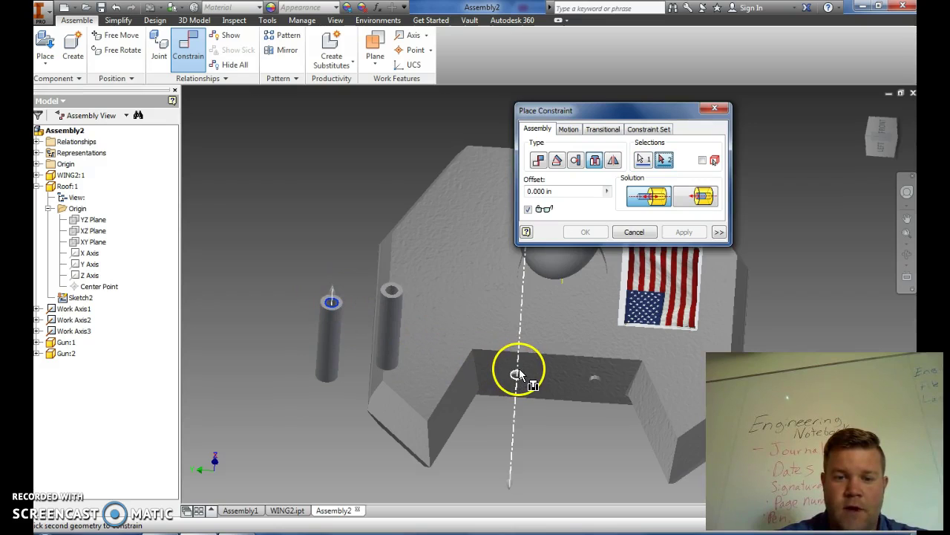
scroll(525, 377, down, 3)
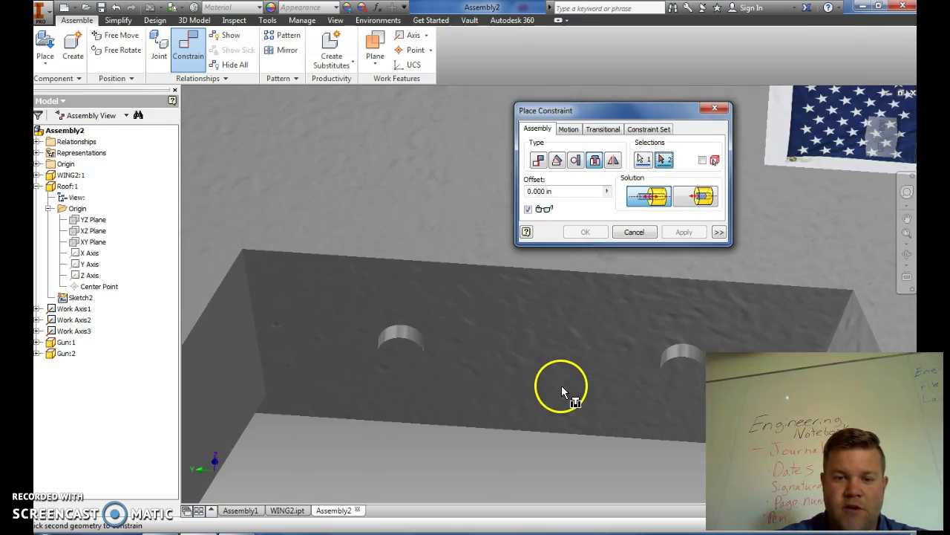
click(421, 346)
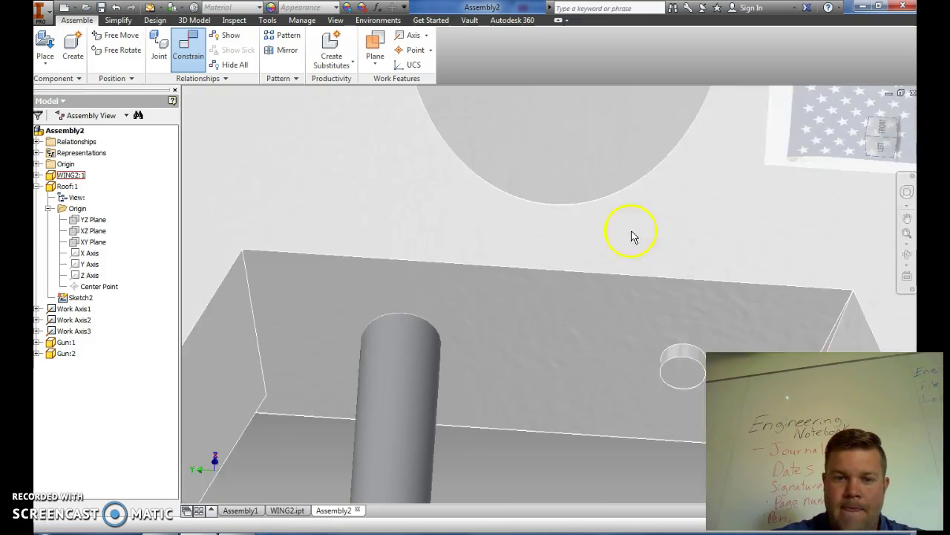
click(592, 233)
Free-move the inserted gun so that it sits slightly away from its hole in the wing's notch
click(907, 218)
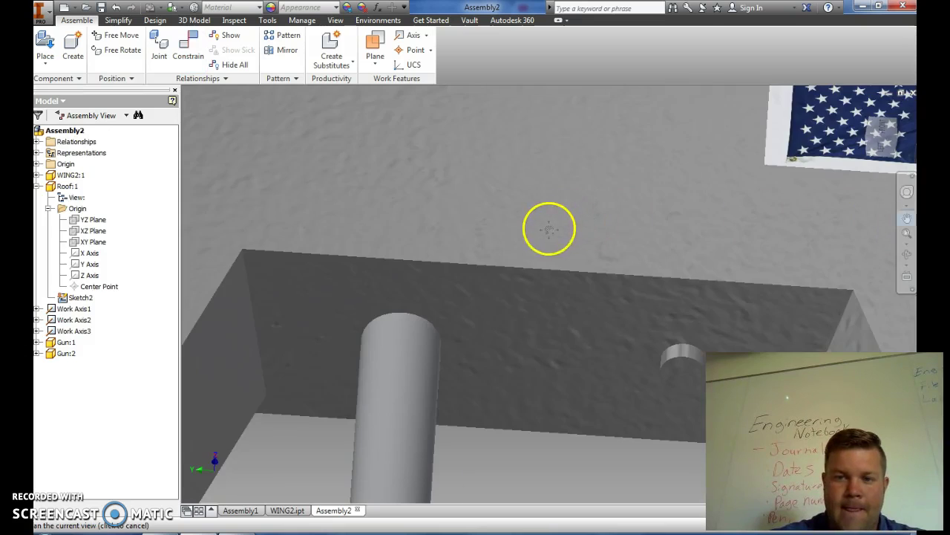
scroll(555, 223, down, 5)
drag(533, 300, 522, 358)
right_click(751, 246)
key(Escape)
mouse_move(481, 369)
mouse_down()
mouse_move(482, 382)
mouse_move(483, 358)
mouse_move(541, 265)
mouse_move(480, 371)
mouse_move(488, 381)
mouse_up()
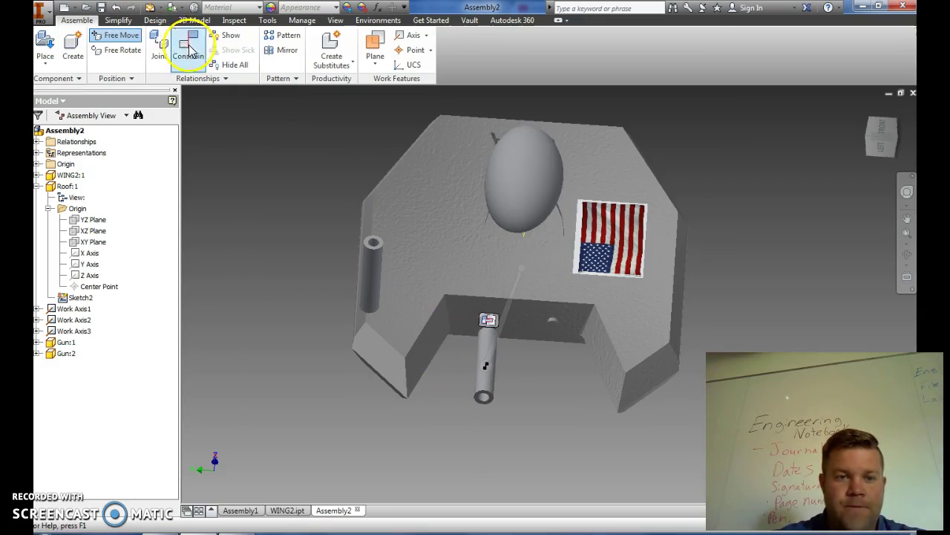
Mate the first gun's inner end with the wing's notch wall at 0.000 in offset, and shift the joined gun and wing sideways
click(188, 49)
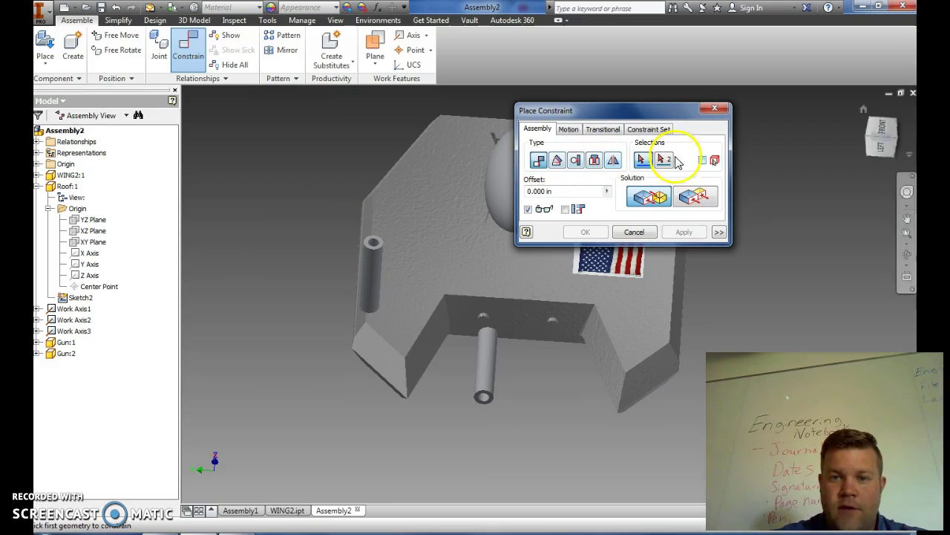
drag(876, 131, 514, 166)
click(879, 134)
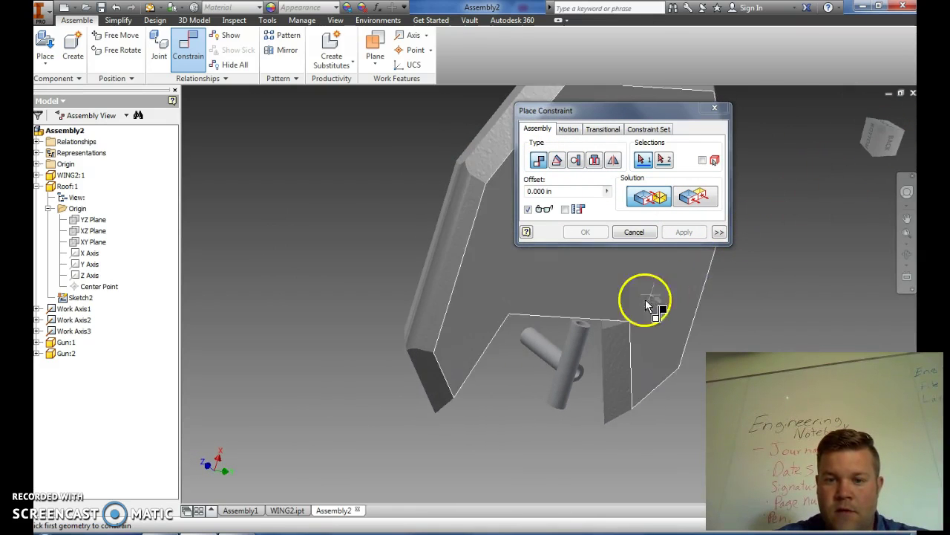
click(587, 333)
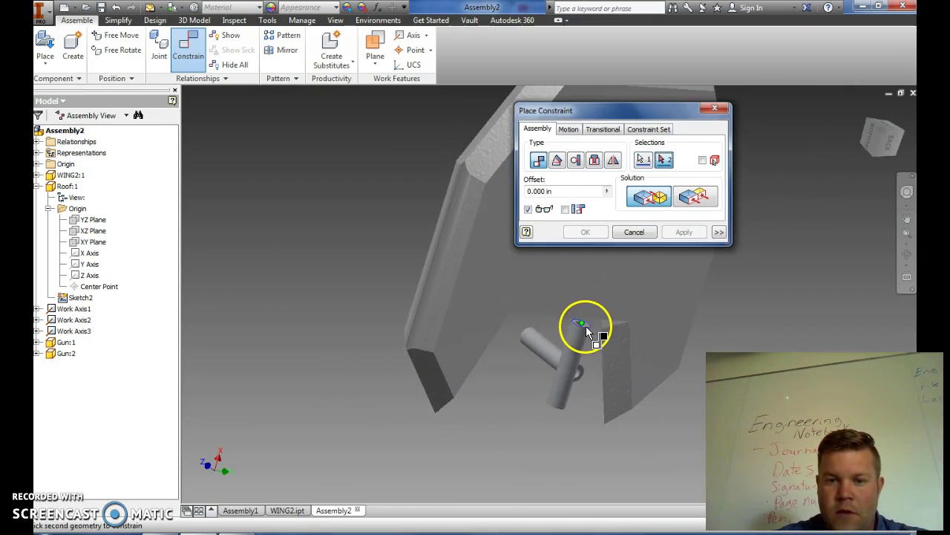
click(876, 123)
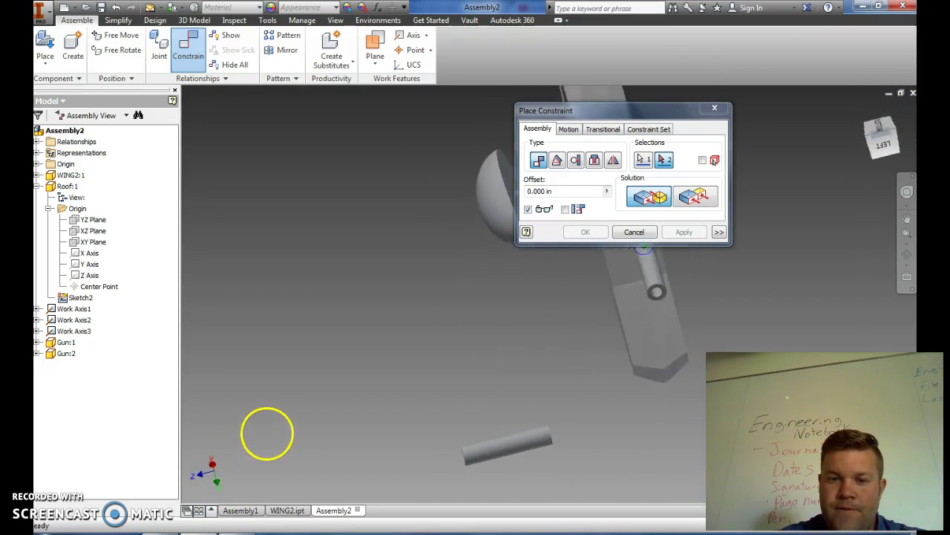
click(623, 260)
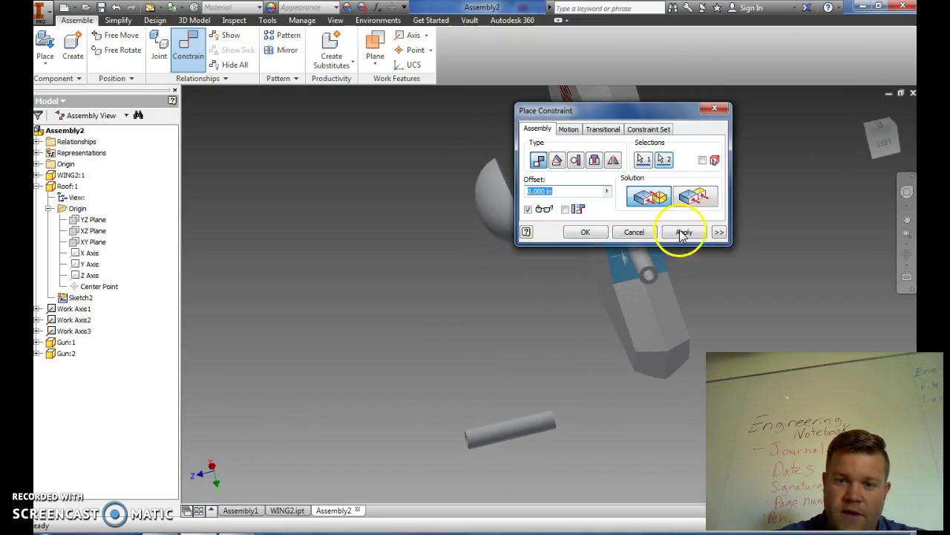
drag(647, 113, 467, 168)
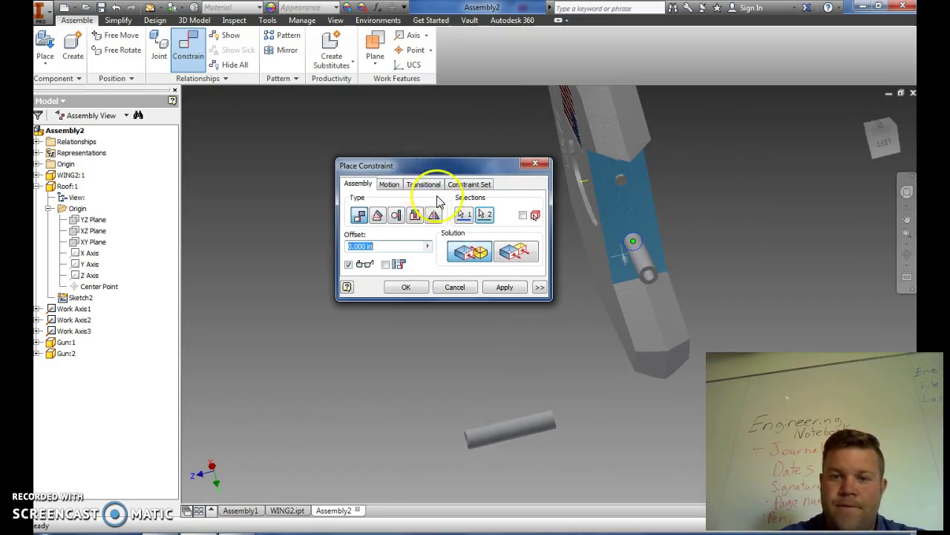
click(424, 288)
drag(643, 271, 688, 271)
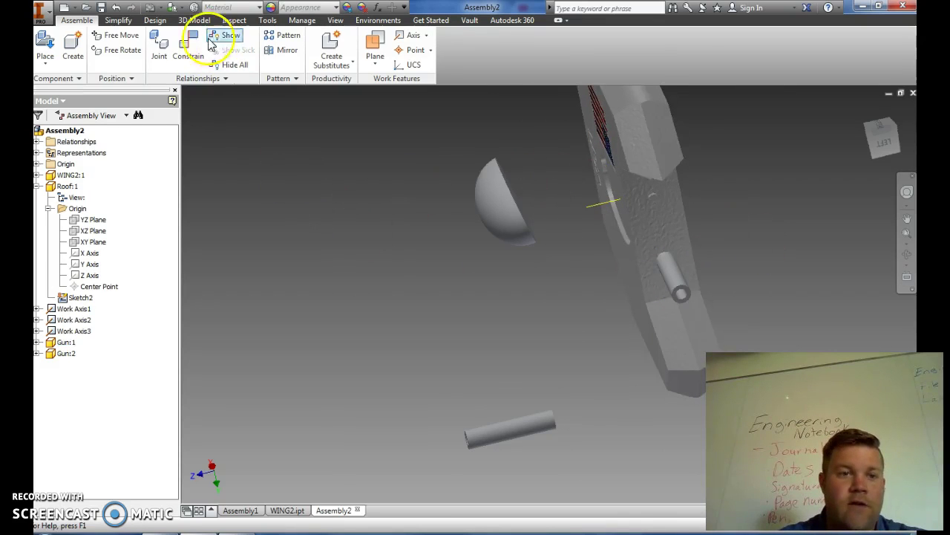
Connect the second gun's end to the remaining hole in the wing's notch with a rotational joint and a 0.000 in gap
click(159, 46)
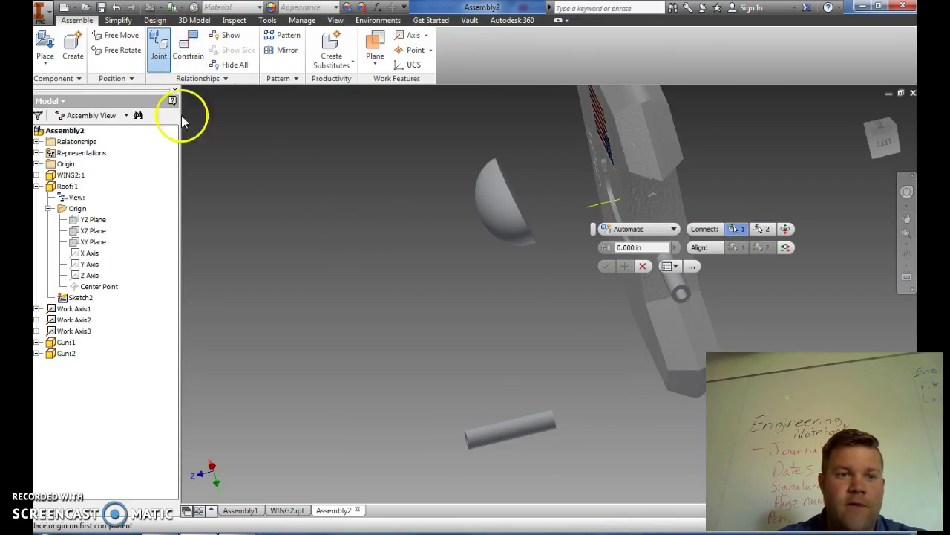
click(879, 139)
click(438, 398)
click(887, 132)
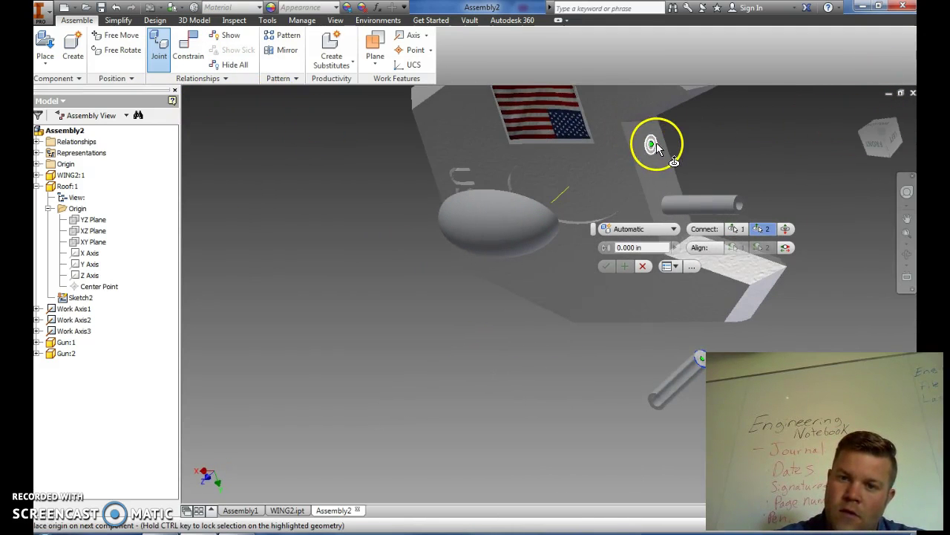
scroll(644, 149, up, 5)
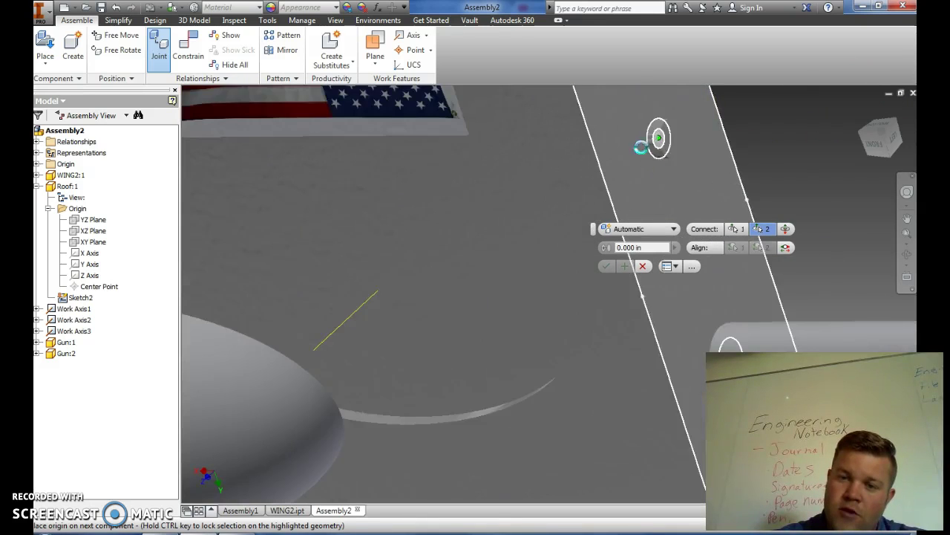
click(650, 145)
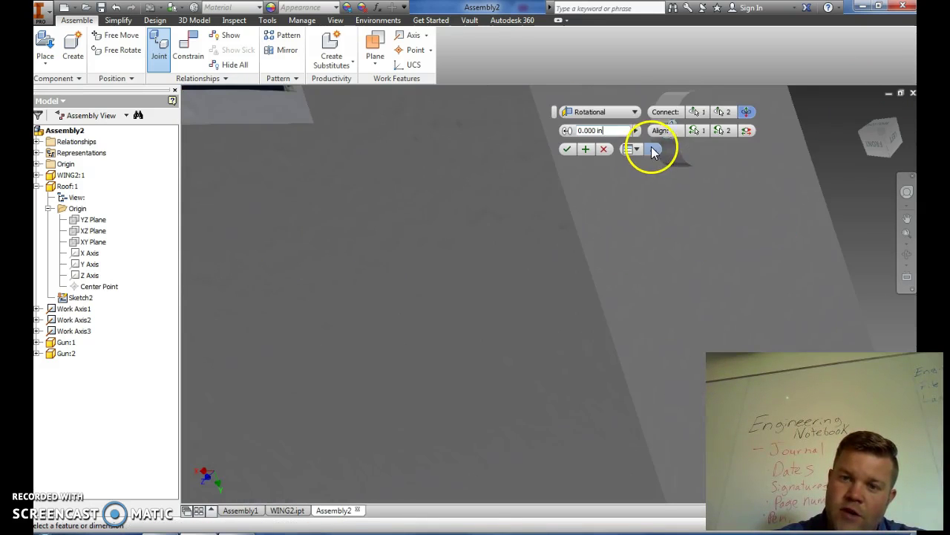
click(566, 154)
Check by moving the two guns whether they stay attached to the wing
scroll(598, 166, down, 5)
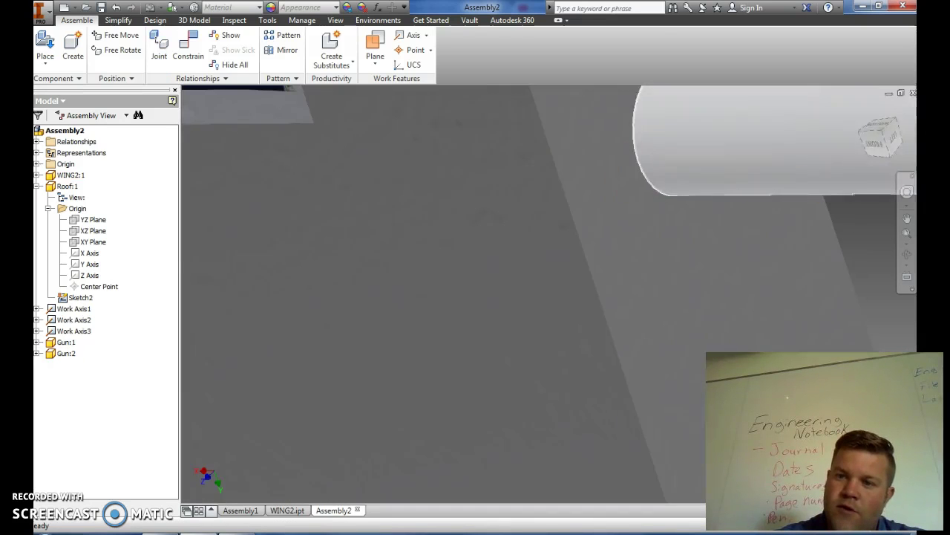
shift+middle_drag(901, 212, 404, 225)
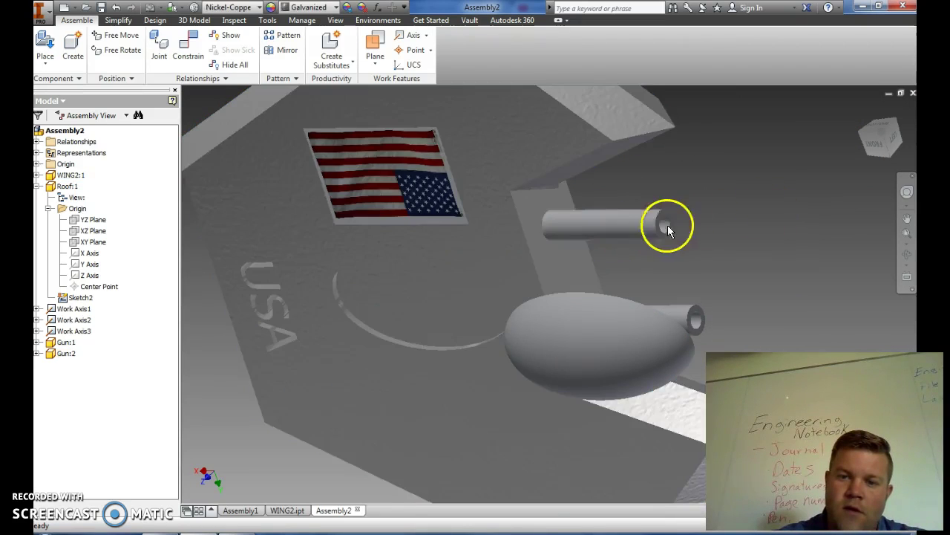
shift+middle_drag(625, 225, 671, 230)
click(721, 309)
shift+middle_drag(721, 310, 637, 212)
click(703, 216)
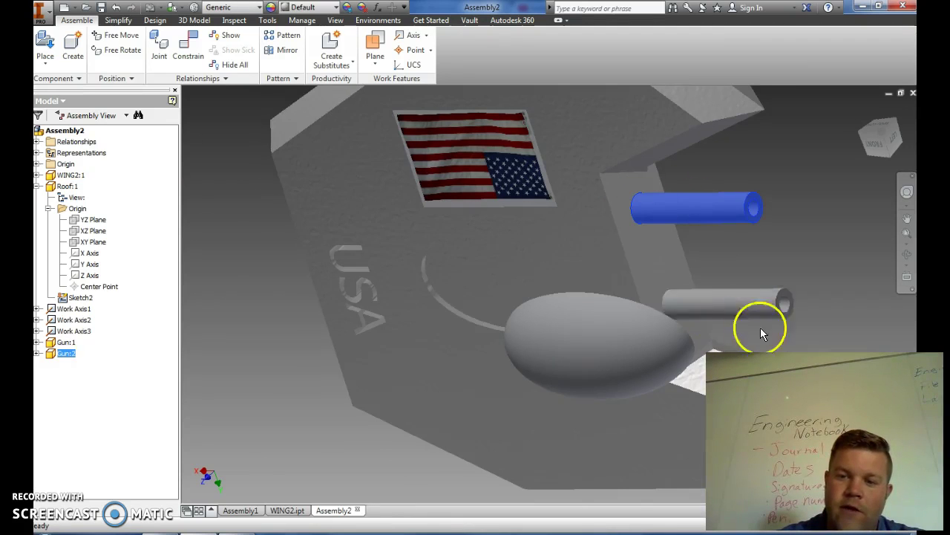
click(893, 154)
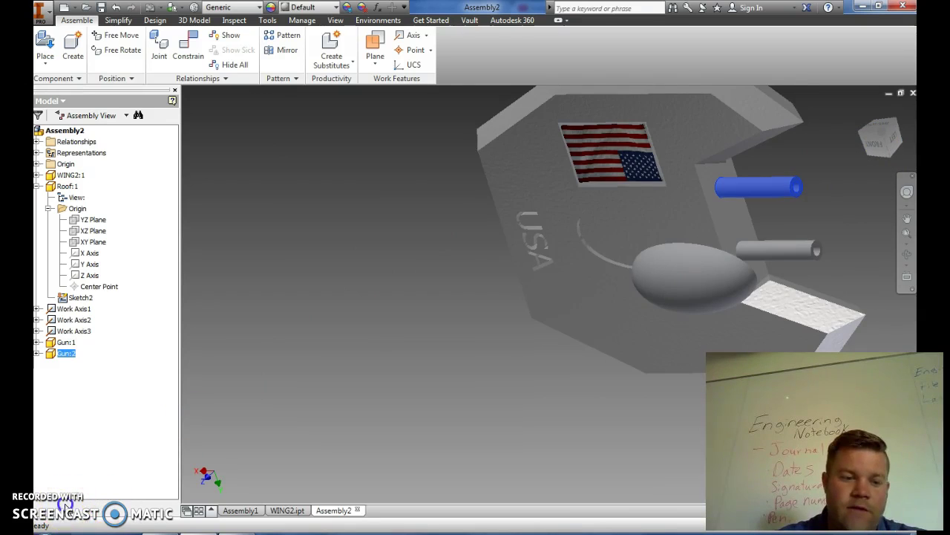
key(F6)
Connect the roof's flat underside to the circular recess on top of the wing with a rigid joint and a 0.000 in gap
click(159, 47)
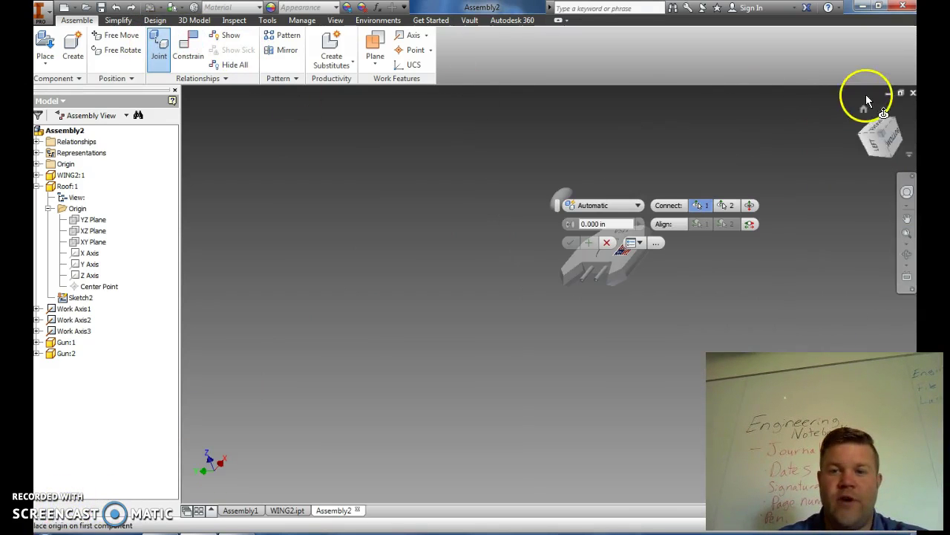
click(882, 131)
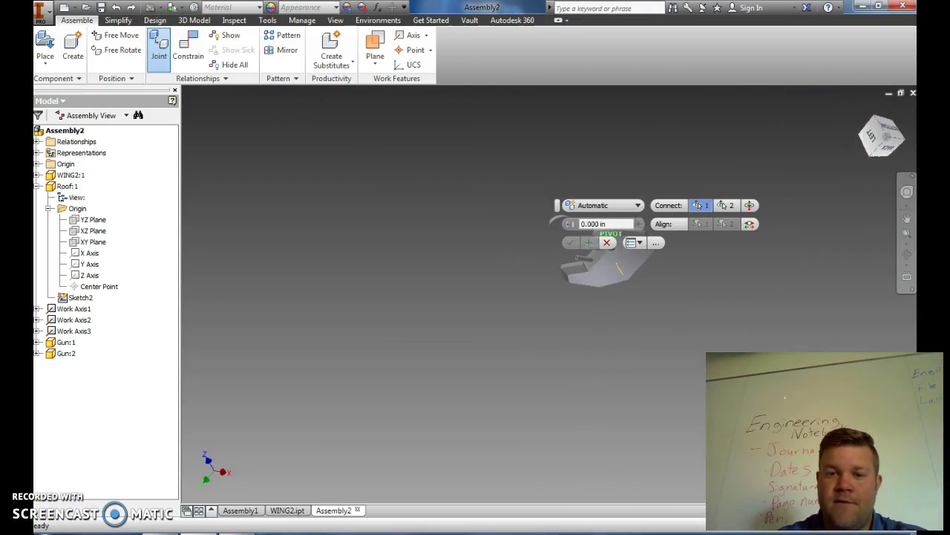
mouse_move(880, 133)
mouse_down()
mouse_move(849, 132)
mouse_move(878, 137)
mouse_up()
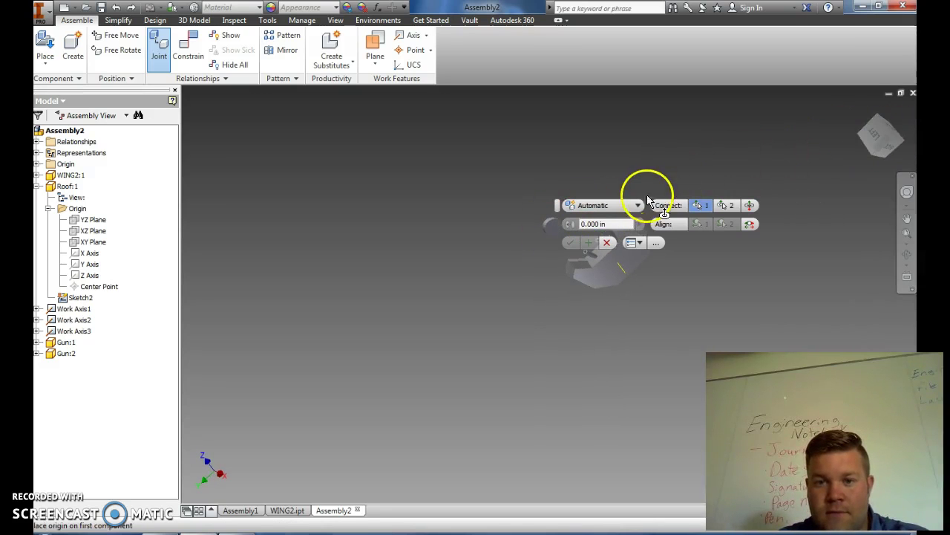
drag(556, 206, 344, 327)
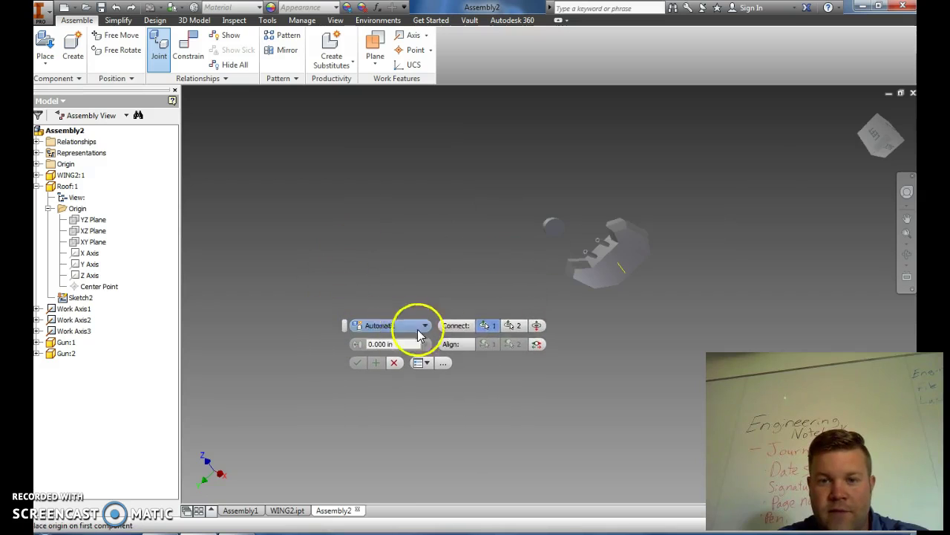
scroll(405, 334, down, 4)
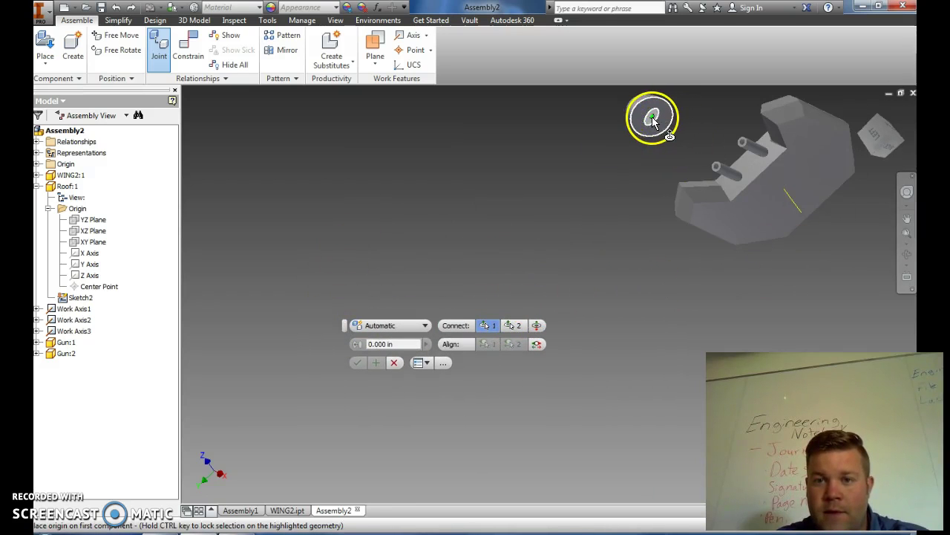
click(652, 121)
drag(877, 127, 810, 145)
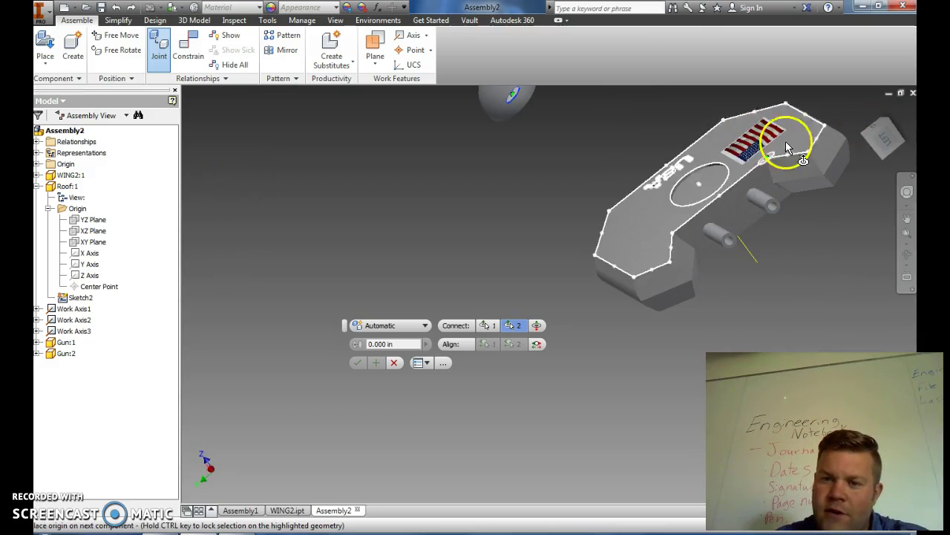
scroll(687, 178, down, 2)
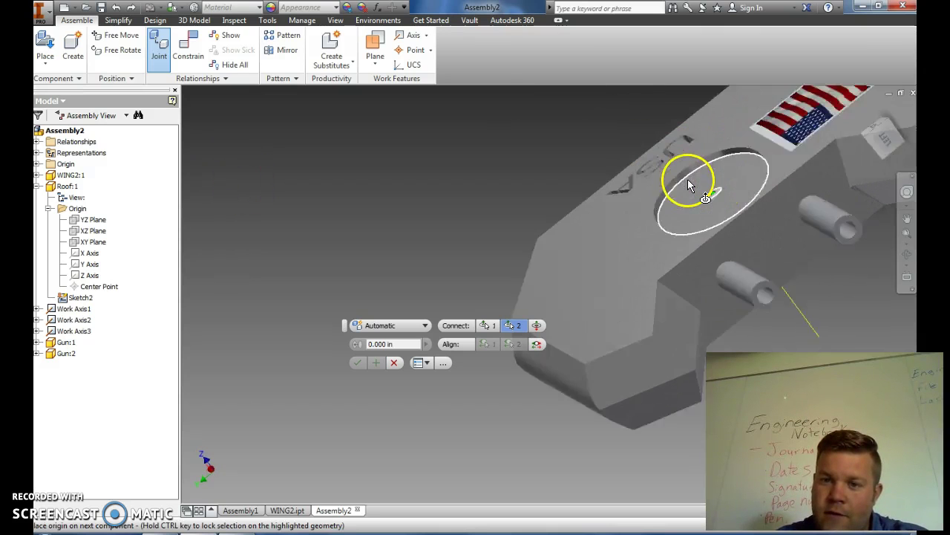
scroll(688, 178, down, 2)
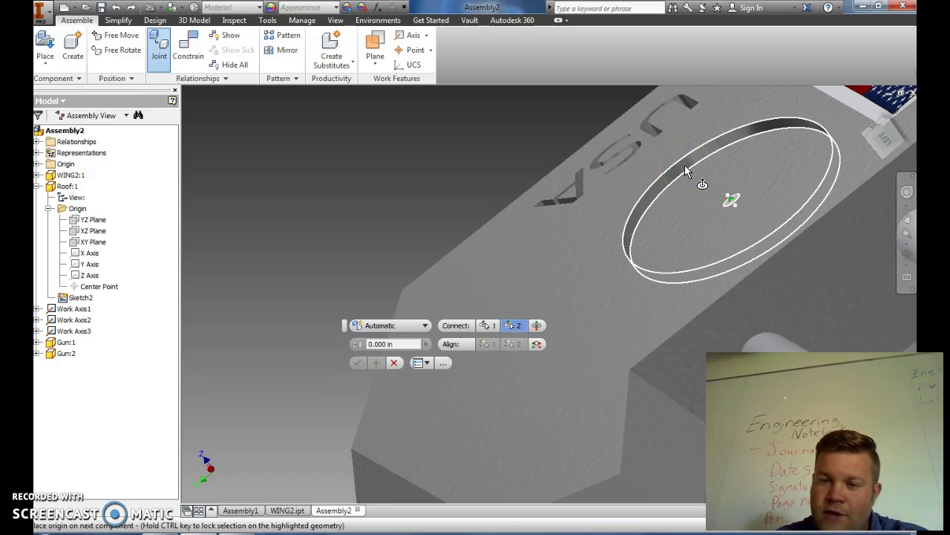
click(691, 162)
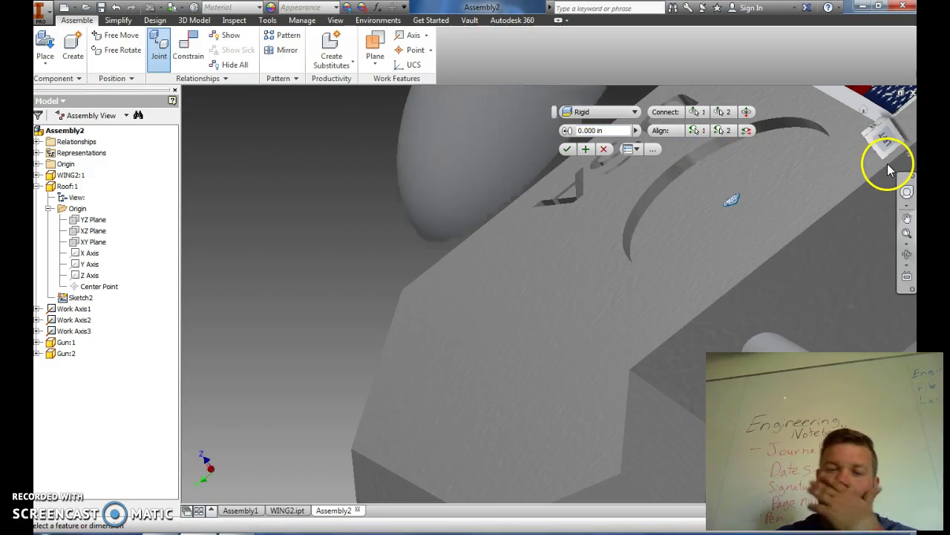
click(569, 151)
Check by moving the roof and a gun whether all parts stay attached to the wing, and examine the ship from several sides
scroll(850, 201, up, 3)
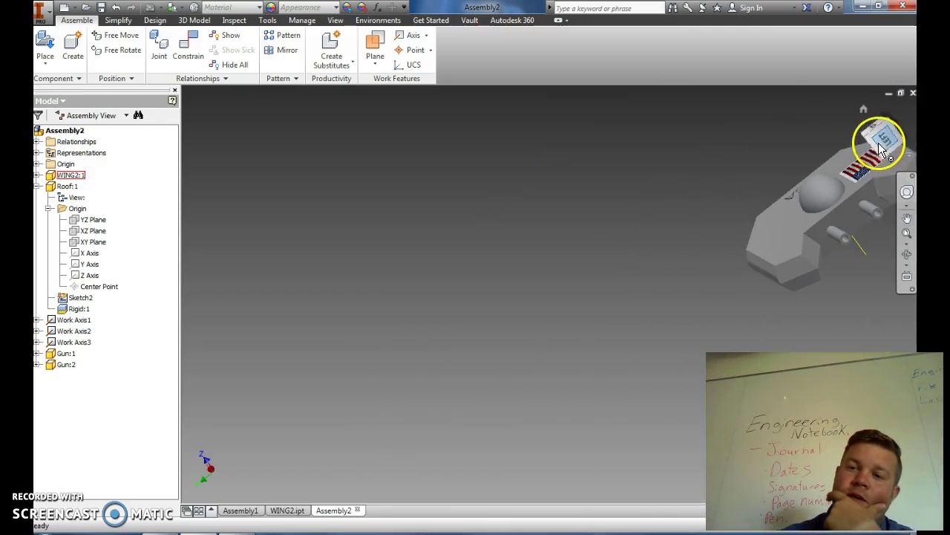
click(906, 218)
drag(690, 221, 396, 223)
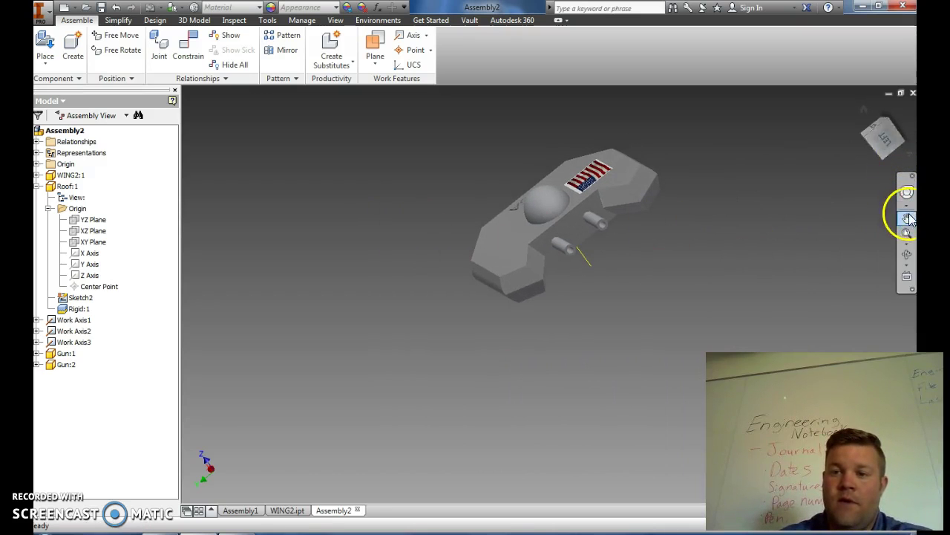
click(880, 132)
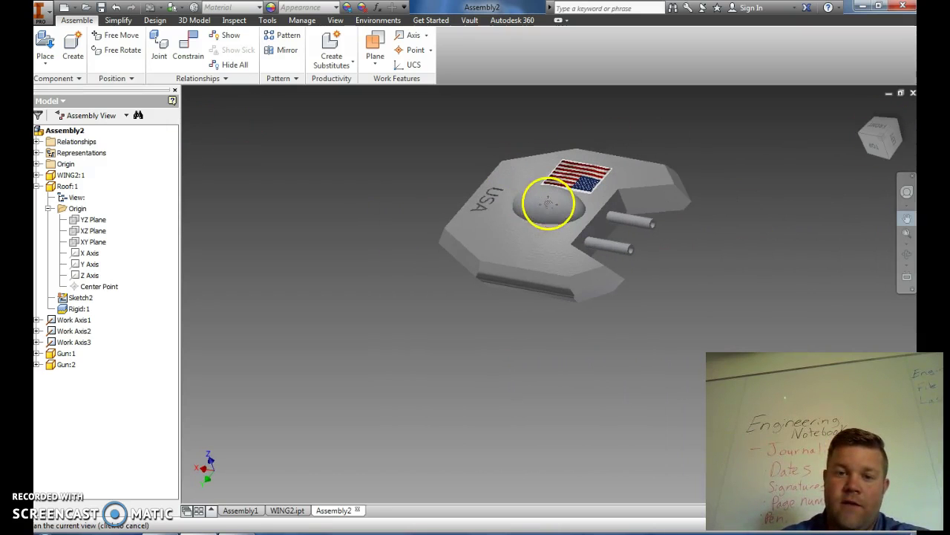
right_click(319, 206)
click(372, 205)
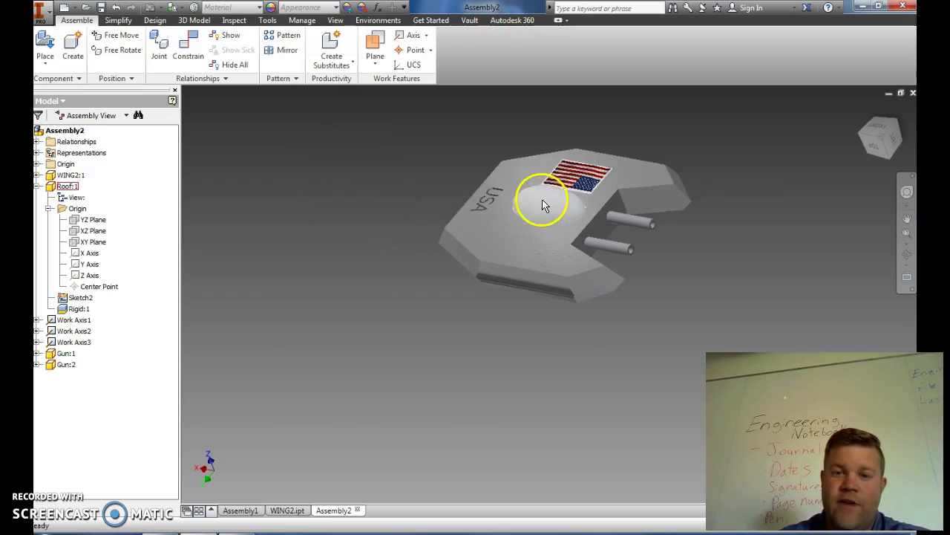
drag(535, 196, 423, 261)
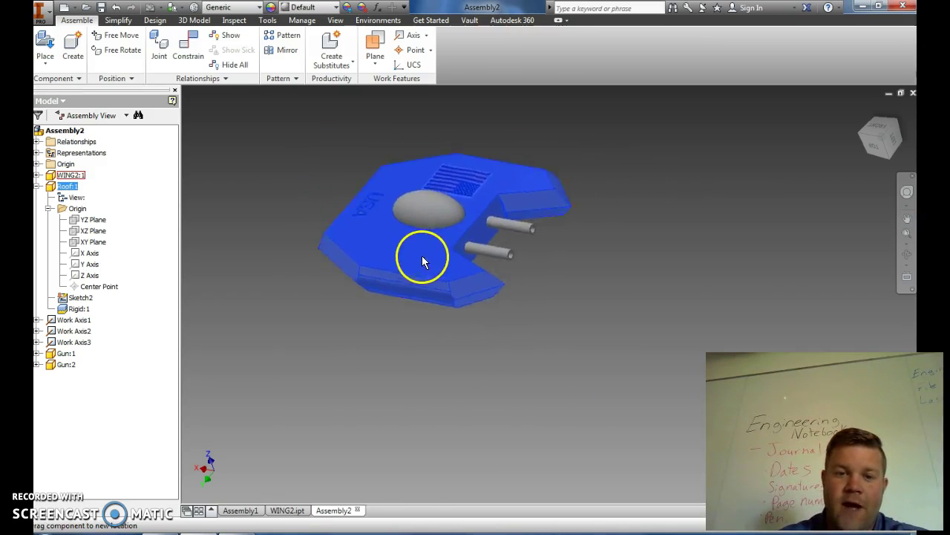
drag(503, 253, 550, 260)
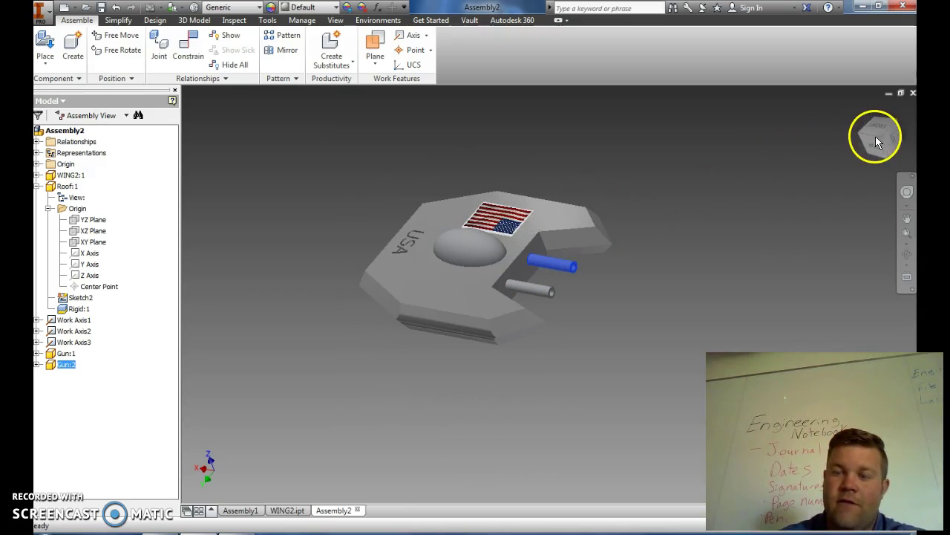
drag(883, 143, 789, 153)
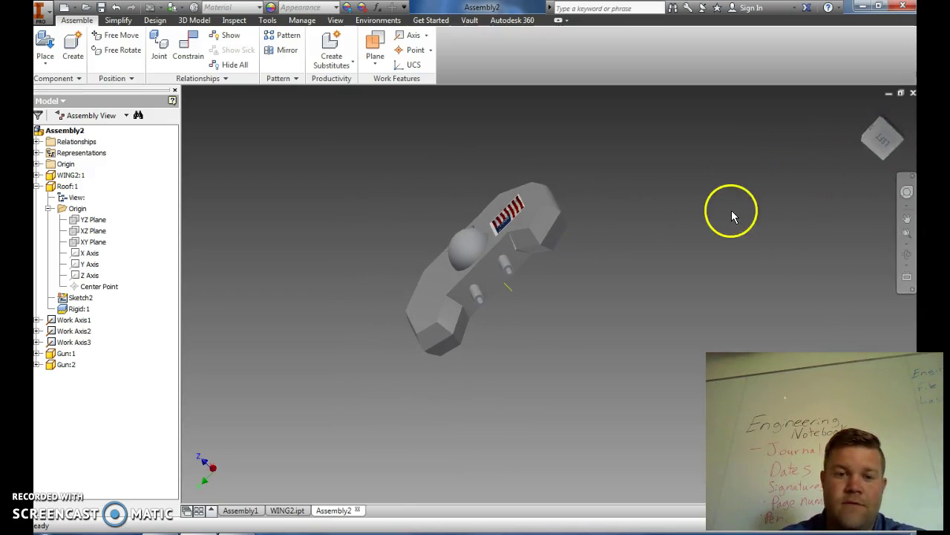
mouse_move(898, 149)
mouse_down()
mouse_move(222, 159)
mouse_move(276, 112)
mouse_move(785, 107)
mouse_up()
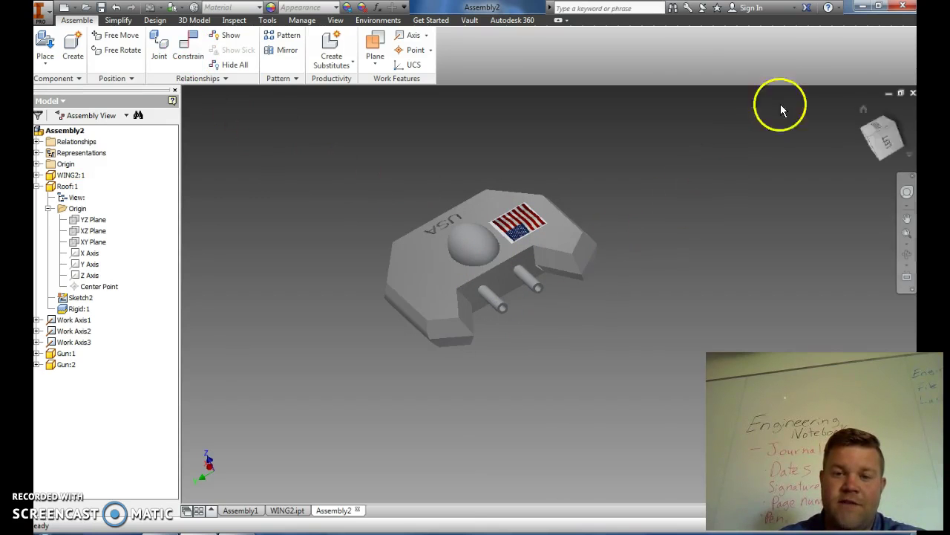
mouse_move(881, 131)
mouse_down()
mouse_move(870, 144)
mouse_move(755, 158)
mouse_move(891, 176)
mouse_move(246, 159)
mouse_move(379, 141)
mouse_move(390, 174)
mouse_move(325, 218)
mouse_move(289, 219)
mouse_up()
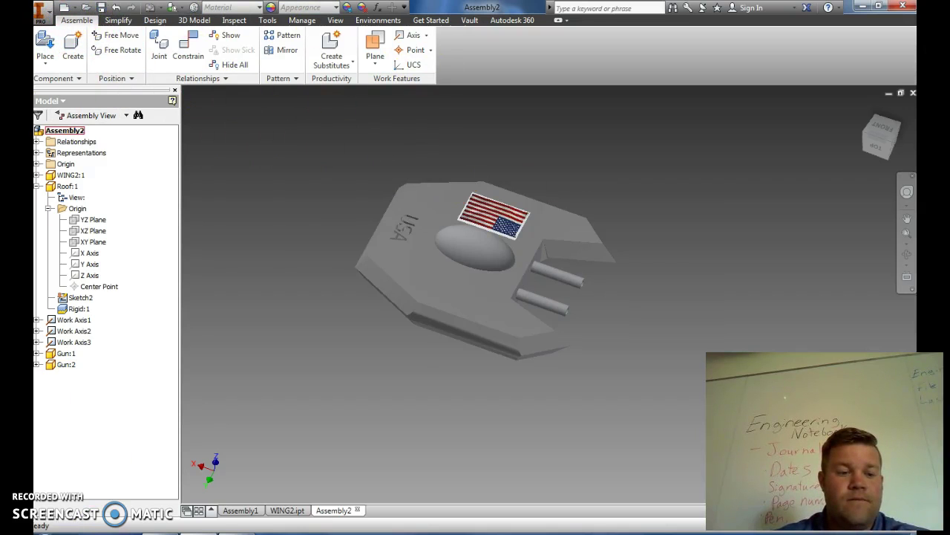
Save the assembly as Assembled UFO in the Spaceship folder together with its dependent files, exiting the roof's sketch mode
click(102, 9)
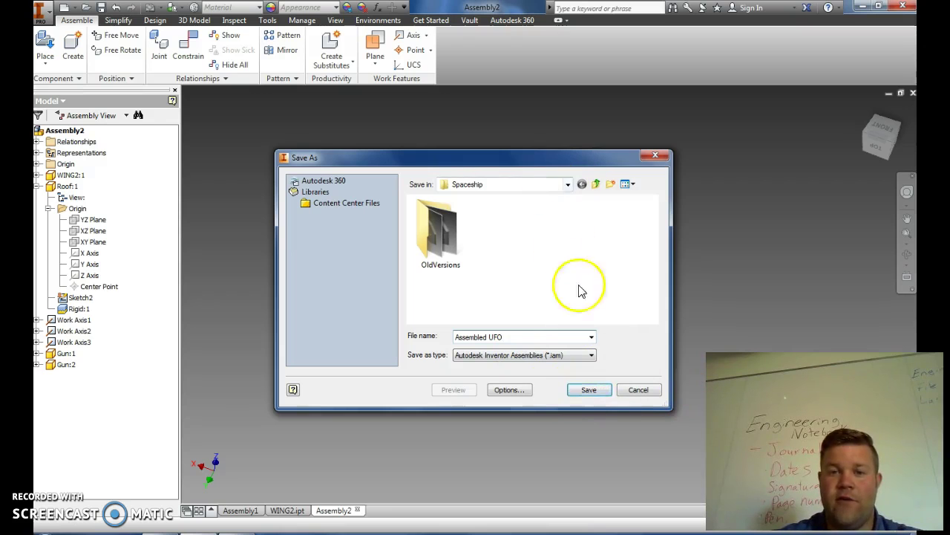
click(589, 391)
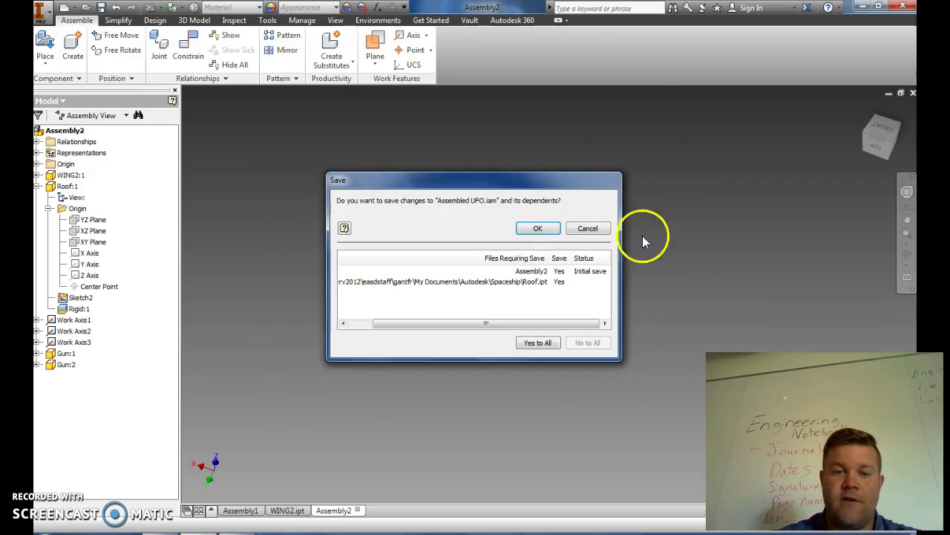
click(538, 344)
click(537, 224)
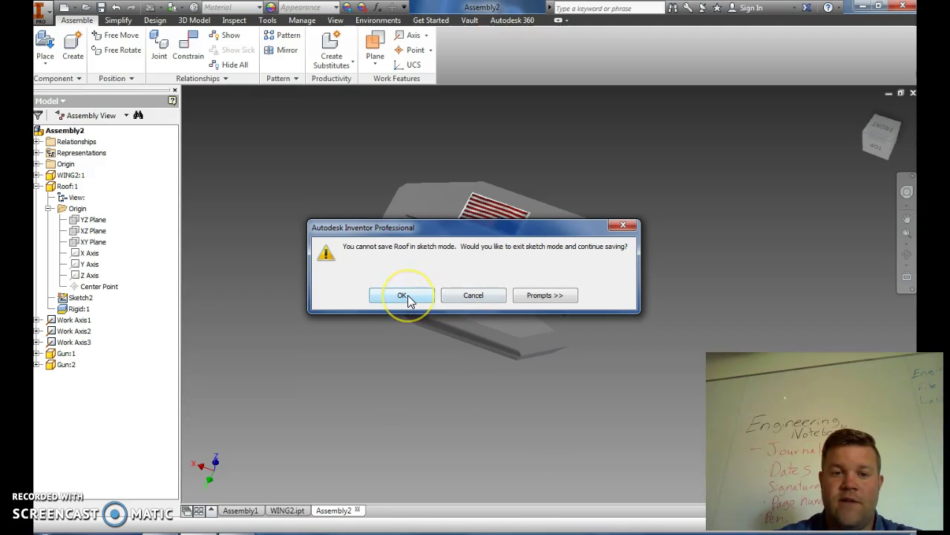
click(403, 294)
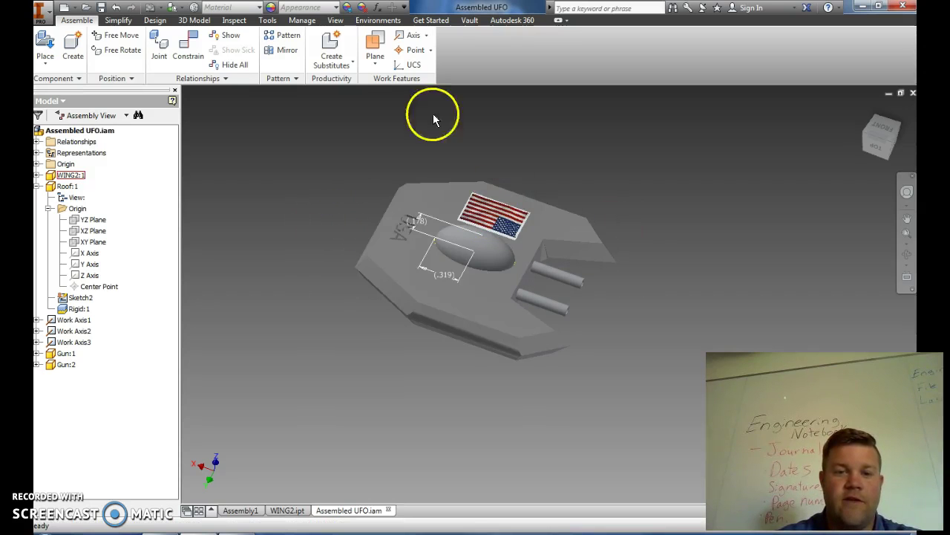
Create a presentation from the Standard.ipn template and add a view of the Assembled UFO assembly with the Manual explosion method
click(42, 9)
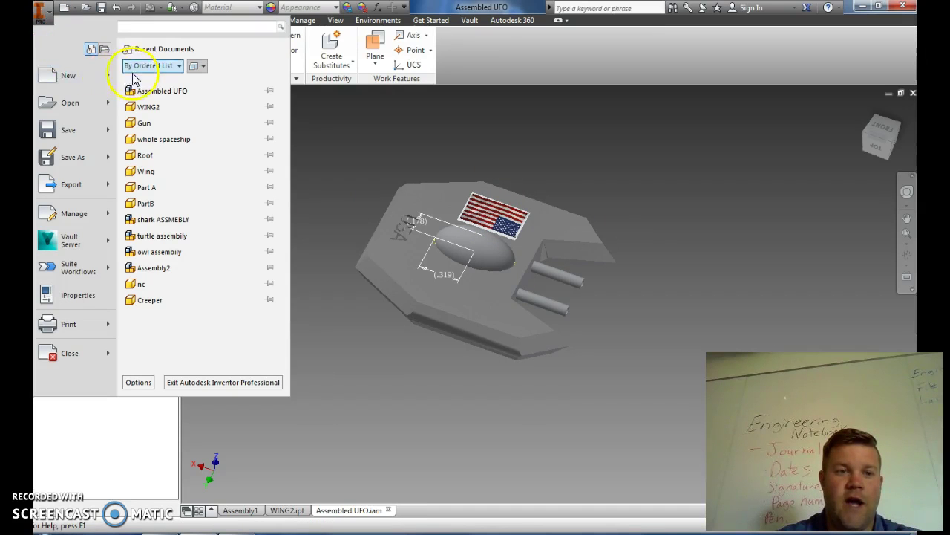
click(68, 75)
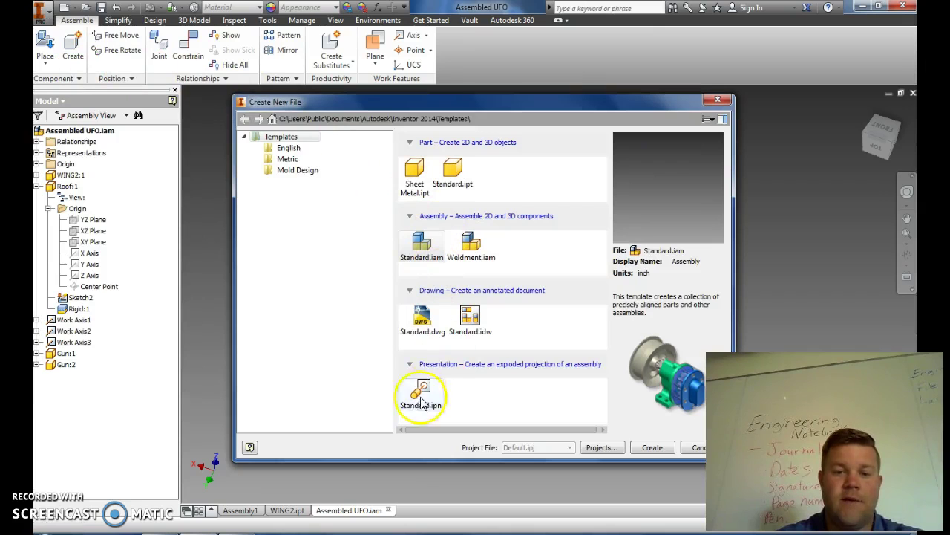
click(424, 391)
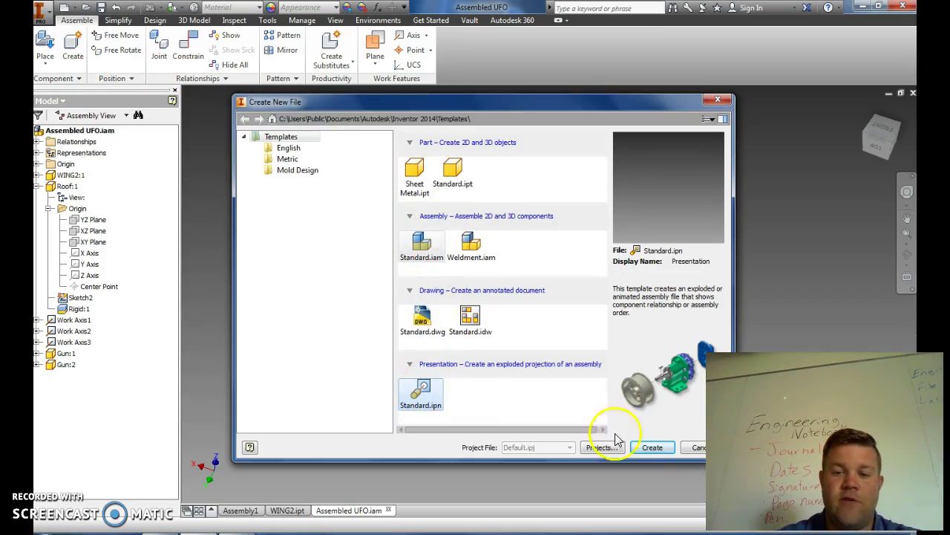
click(652, 447)
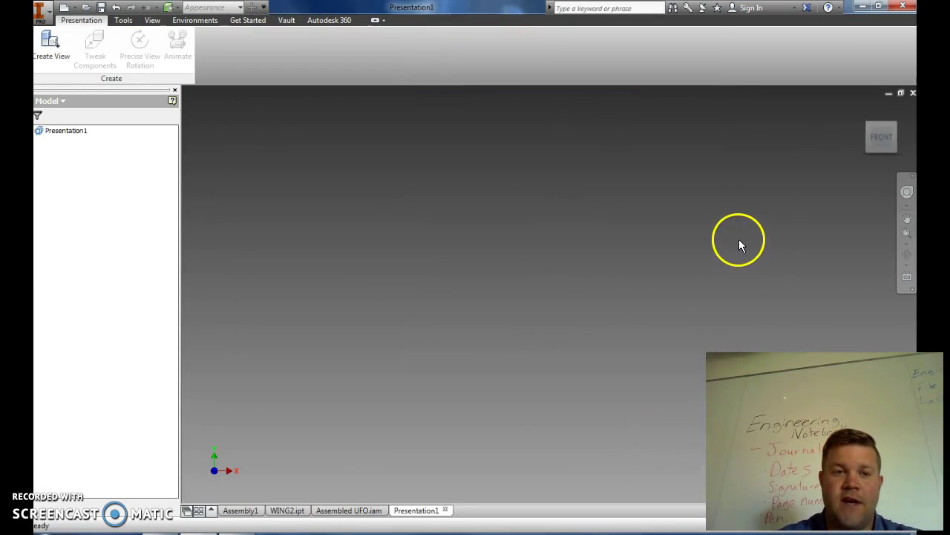
click(46, 42)
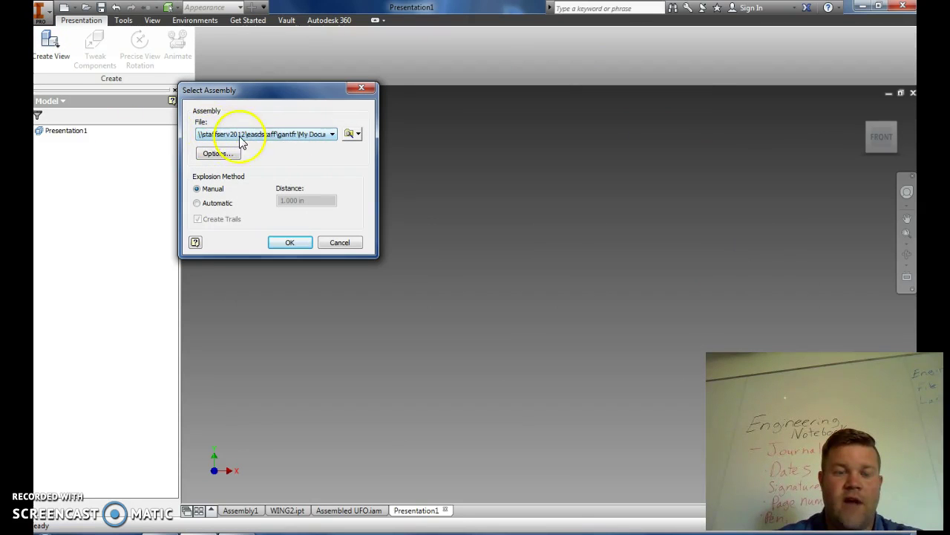
click(290, 243)
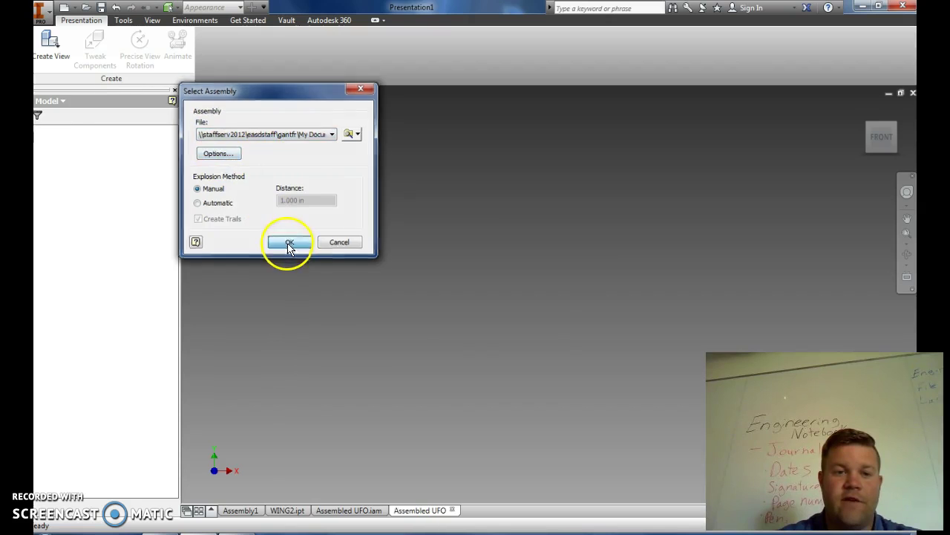
Tweak the roof about 1.26 in straight up off the wing along the Z axis, with its trail displayed
click(94, 43)
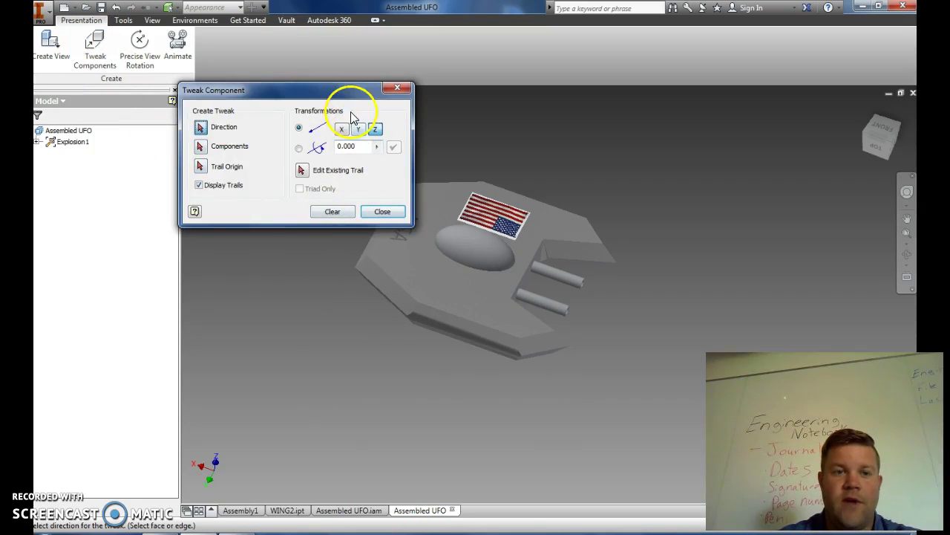
click(398, 87)
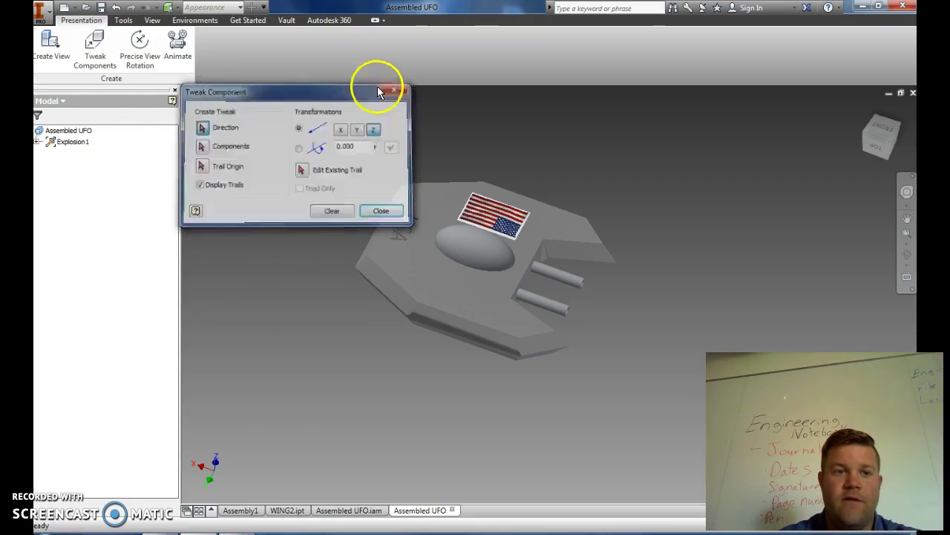
click(92, 45)
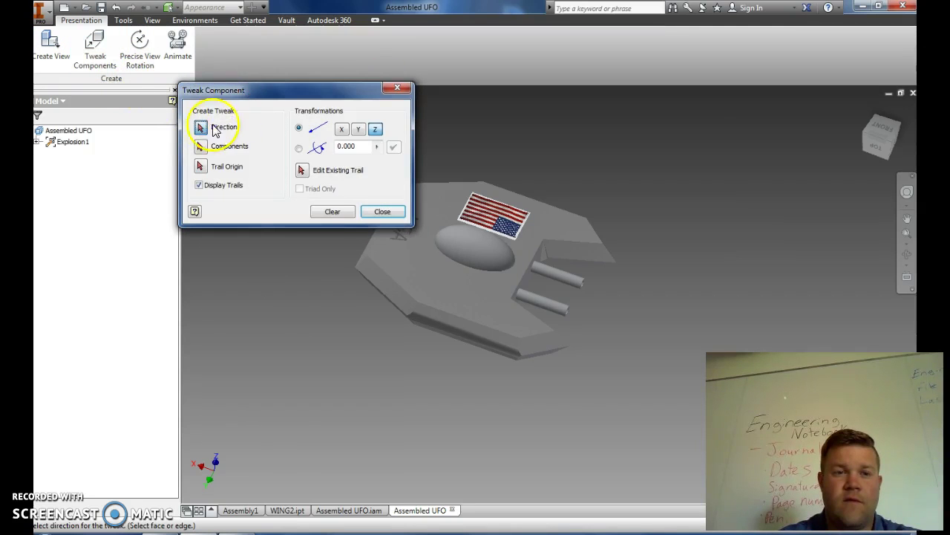
click(479, 250)
drag(479, 253, 483, 223)
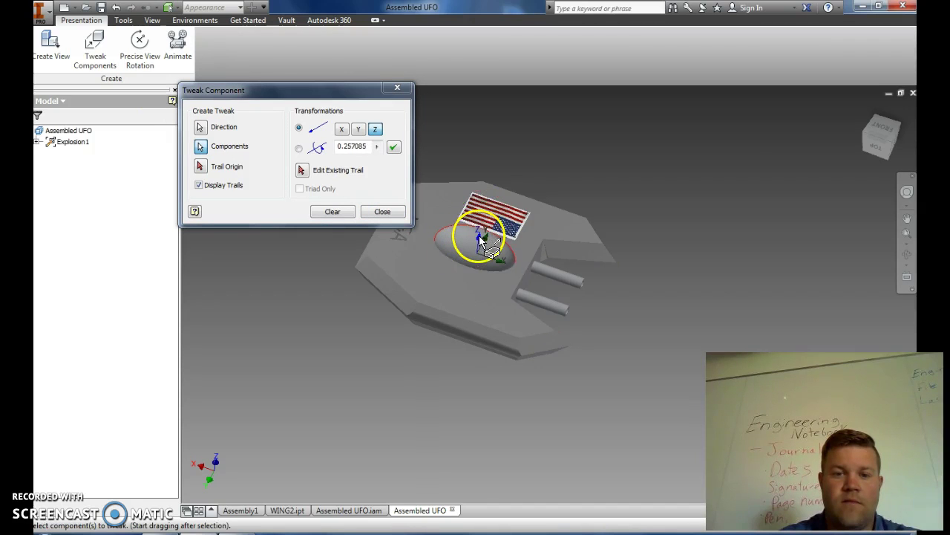
click(478, 237)
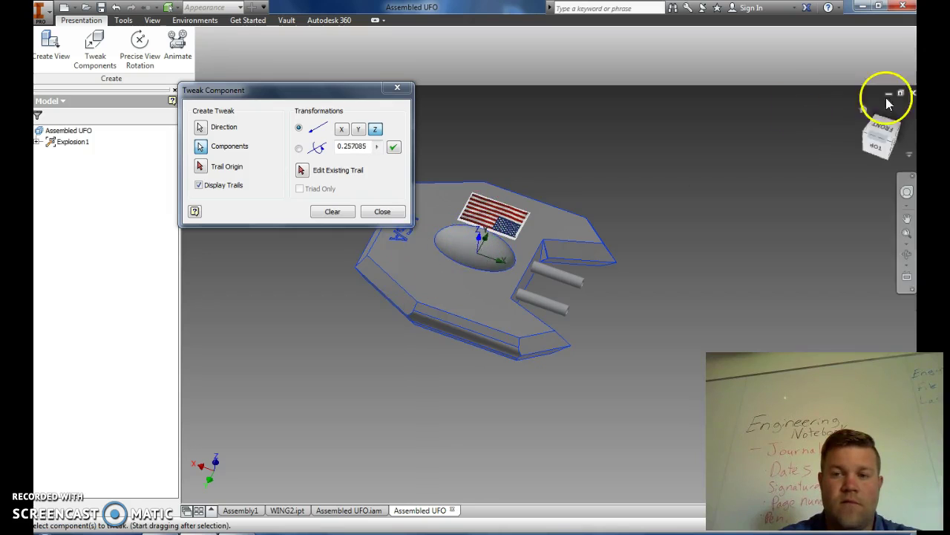
click(875, 139)
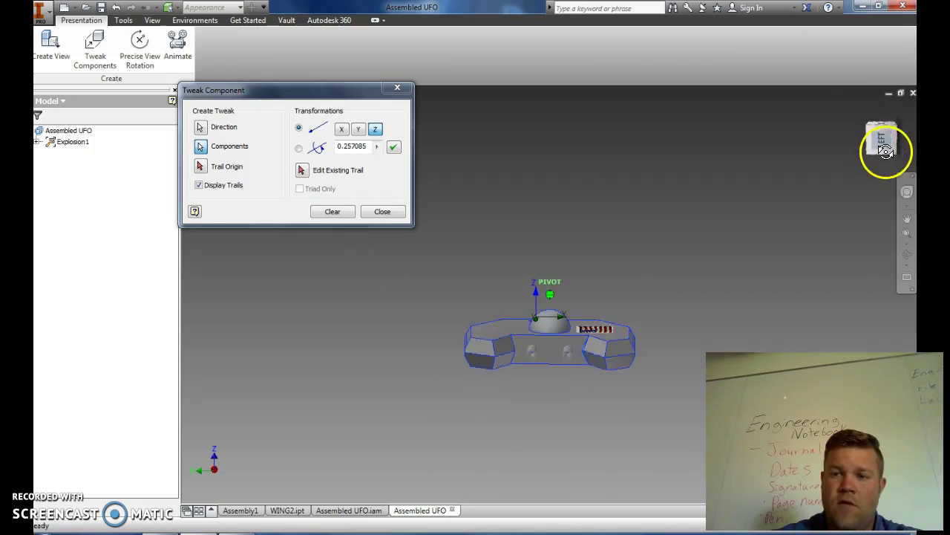
click(885, 151)
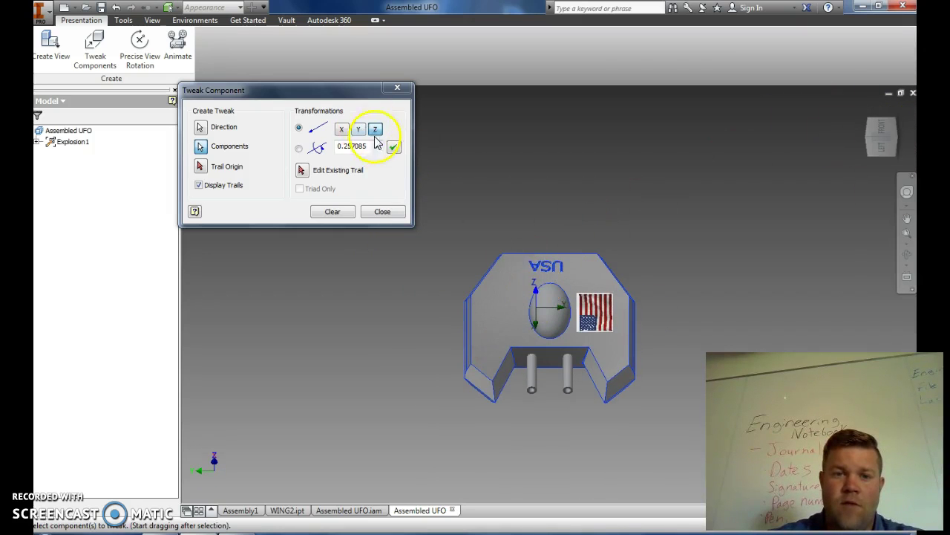
click(200, 146)
drag(546, 315, 552, 152)
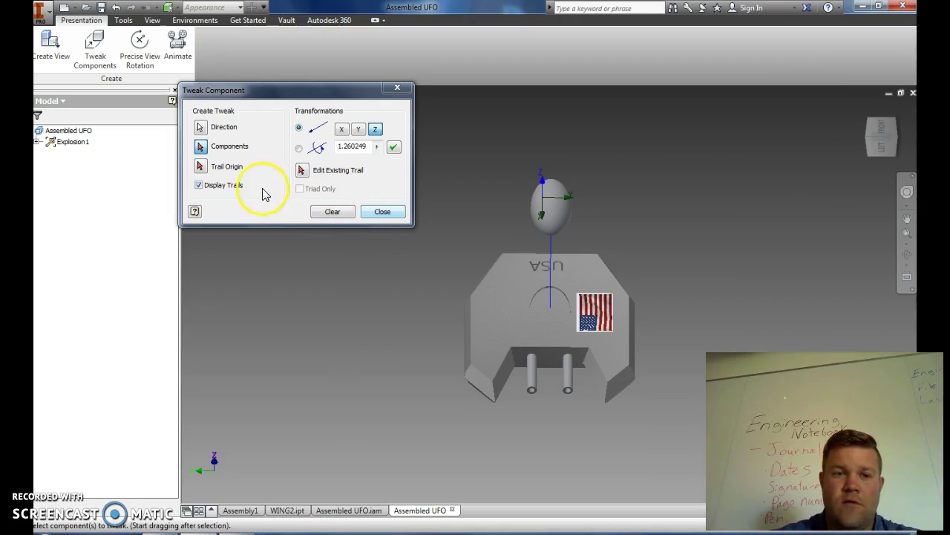
Tweak both guns out of the front of the wing along their Z axes, by about 0.636 in and 0.647 in
click(200, 168)
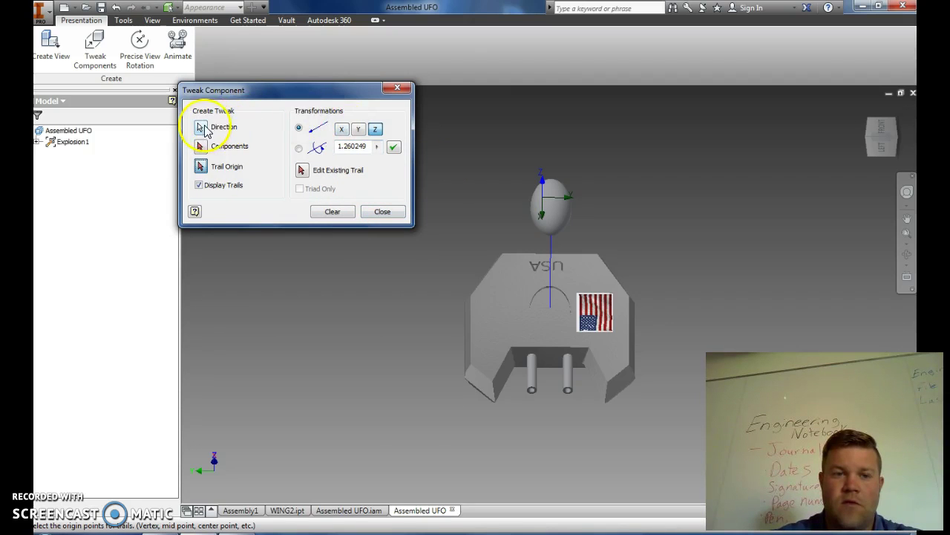
click(334, 213)
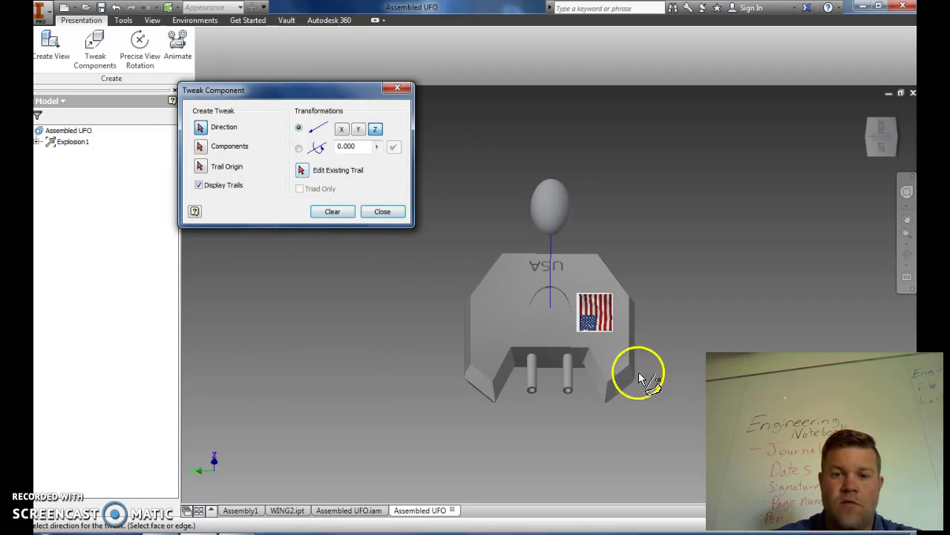
click(569, 365)
drag(569, 364, 567, 446)
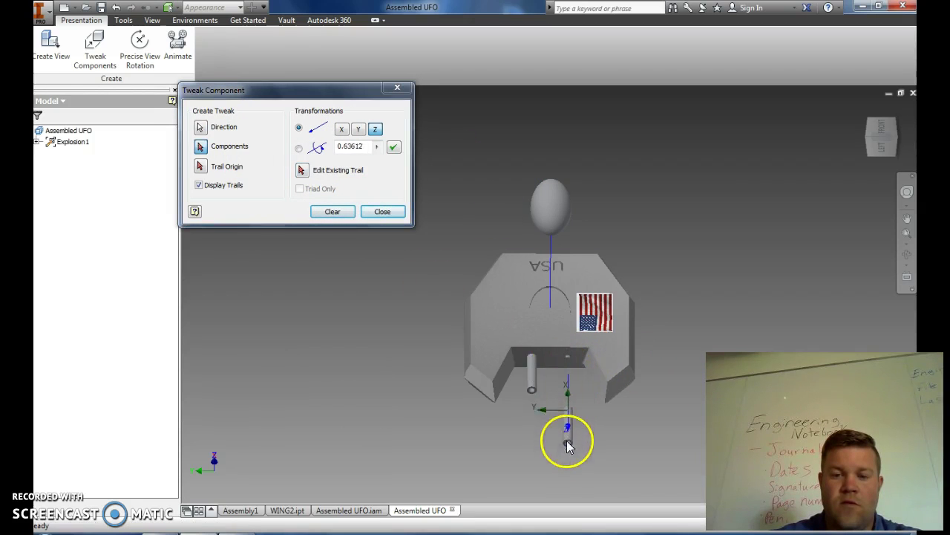
click(531, 374)
drag(531, 376, 530, 451)
drag(885, 132, 797, 159)
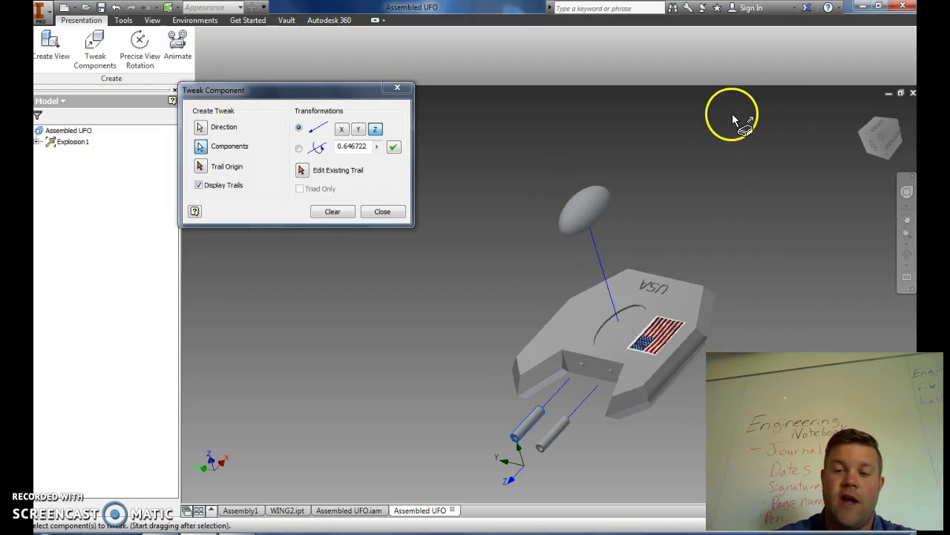
click(332, 211)
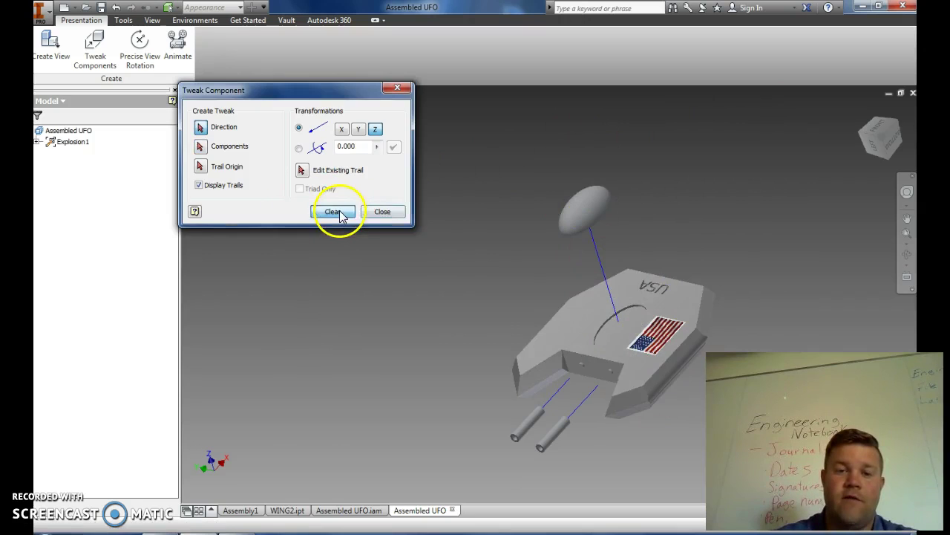
click(382, 212)
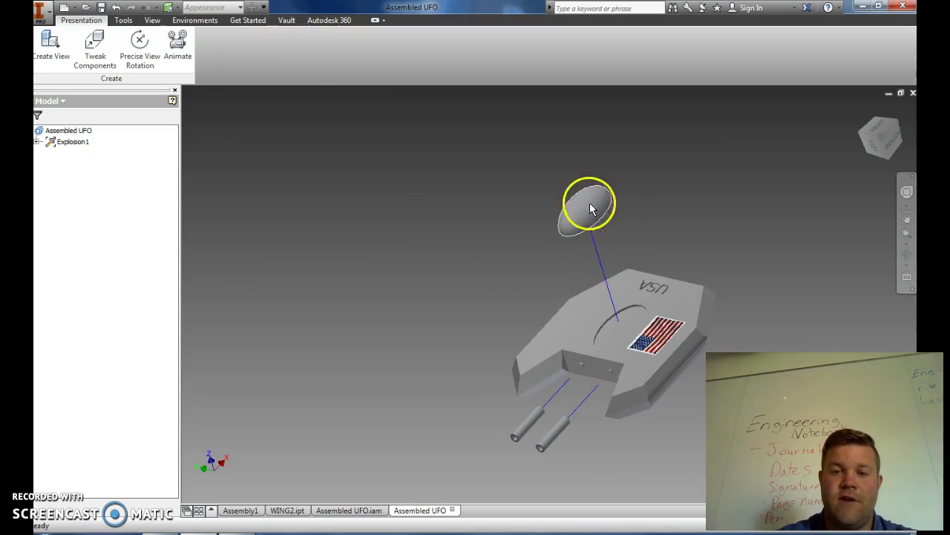
Save the presentation as Assembled UFO EXPLODED in the Spaceship folder
click(101, 11)
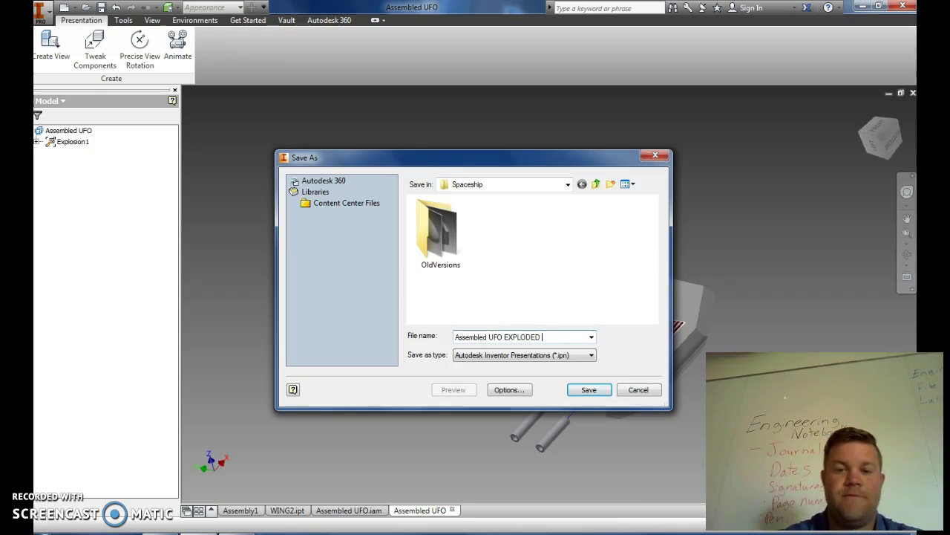
click(589, 390)
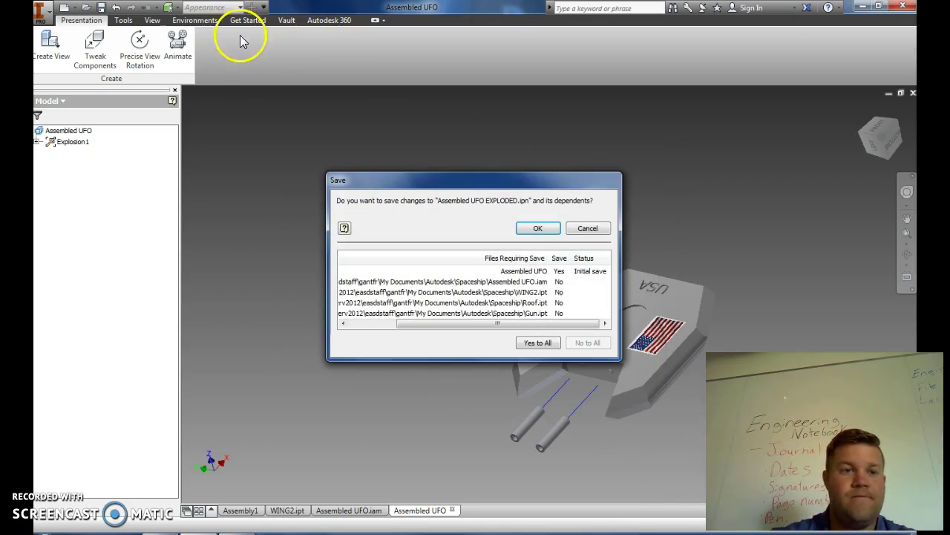
click(535, 229)
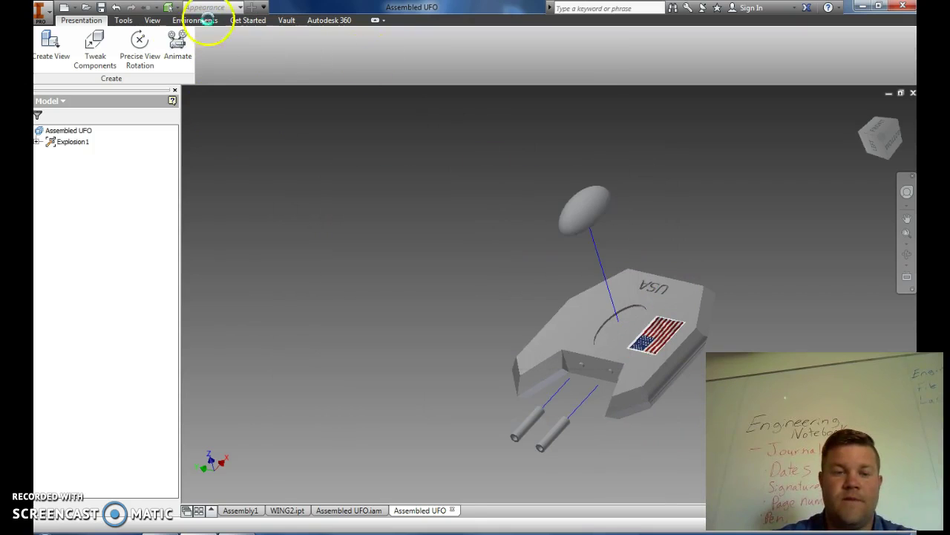
Play the presentation's animation of the roof and guns moving into the wing, then reset it and leave the animation
click(178, 52)
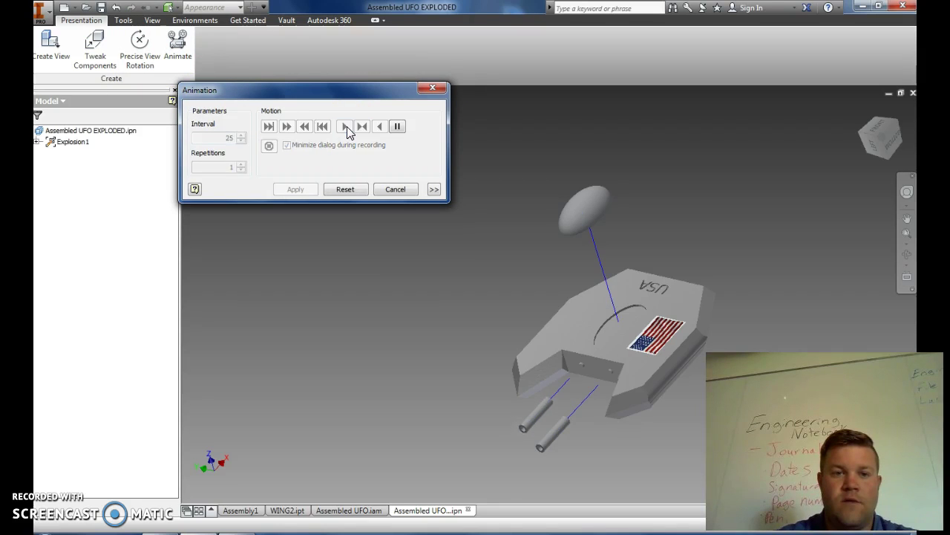
click(345, 127)
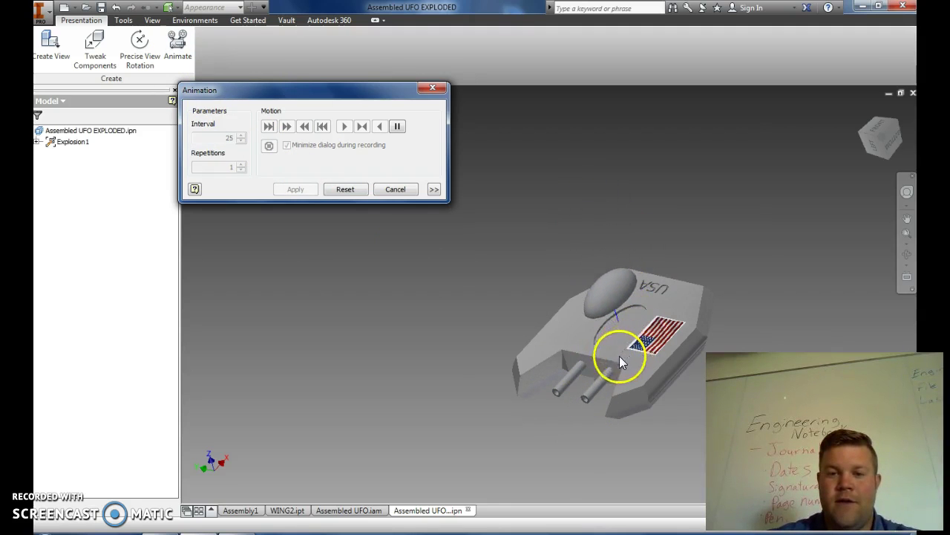
click(344, 191)
click(437, 93)
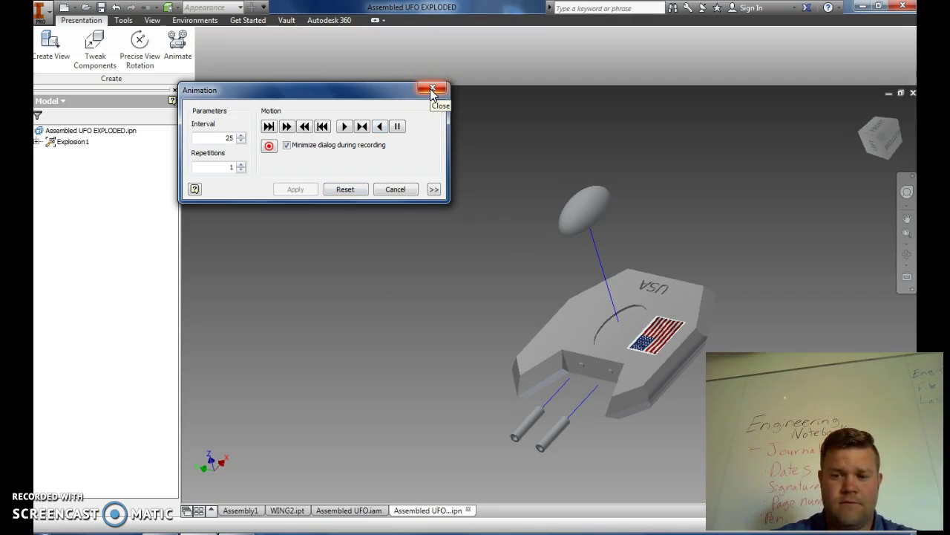
click(434, 89)
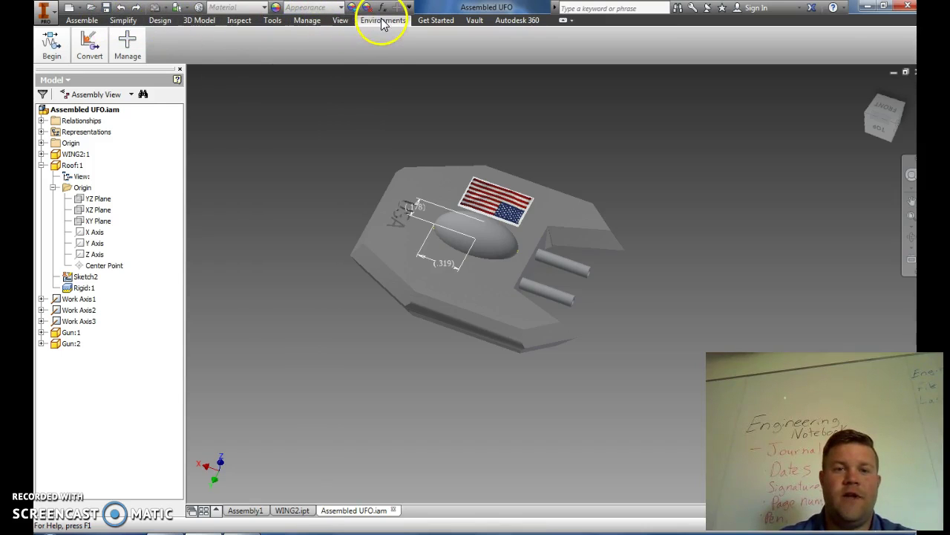
Start Inventor Studio for the Assembled UFO assembly and review the output and general settings for rendering an image
mouse_move(51, 49)
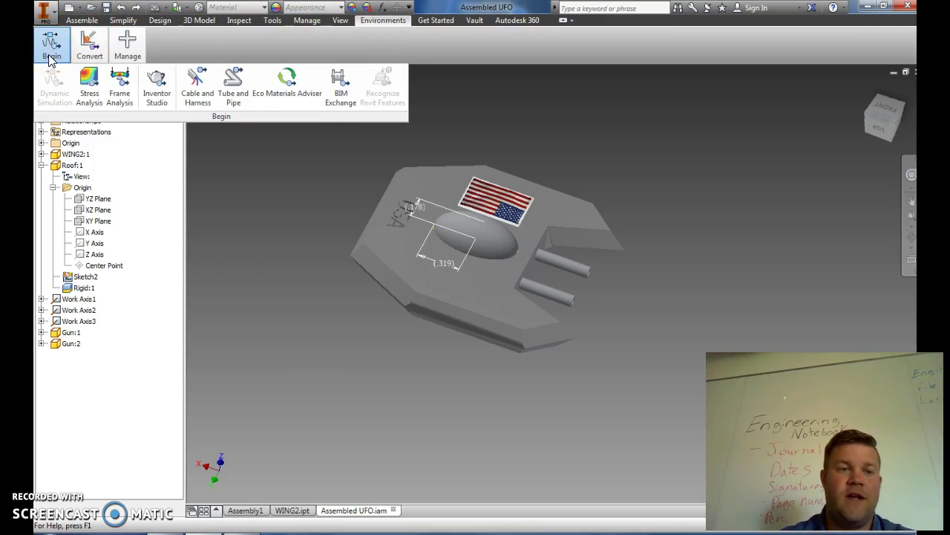
click(156, 87)
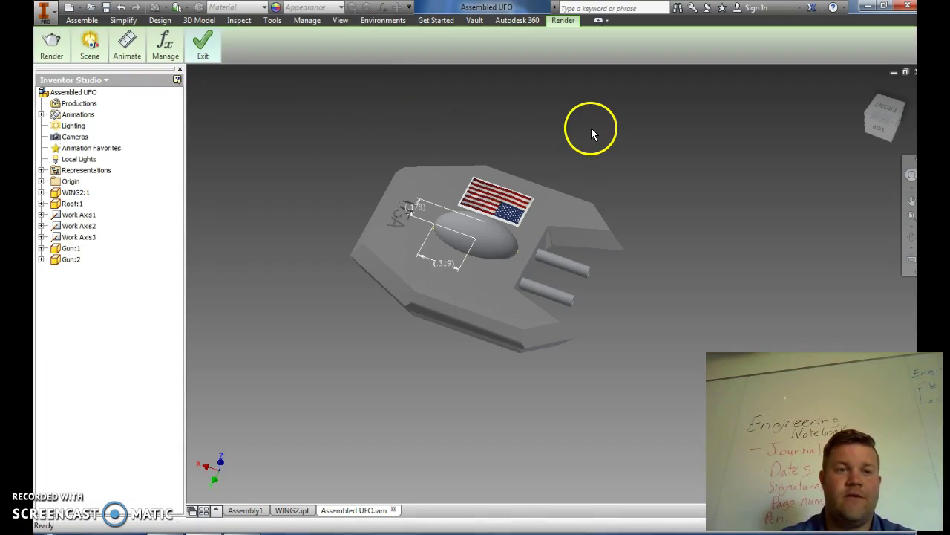
mouse_move(56, 55)
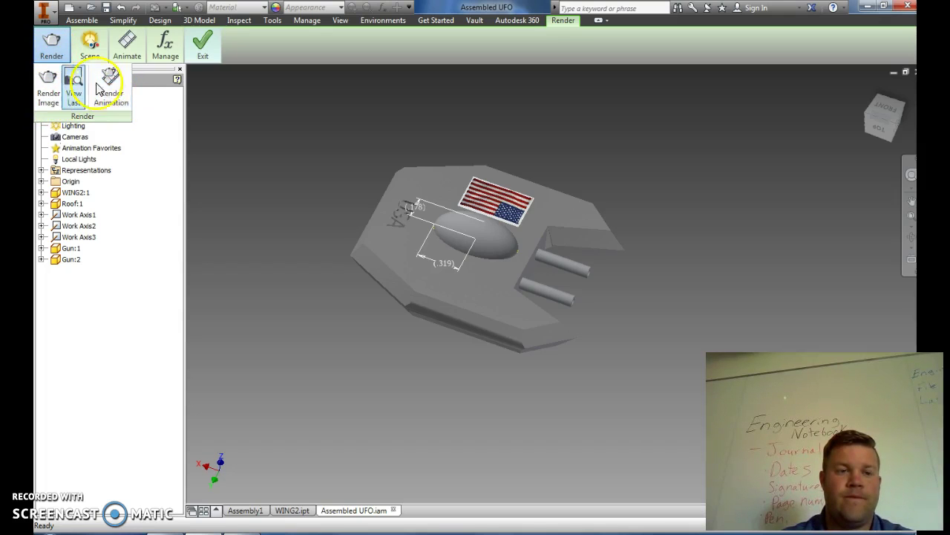
click(48, 88)
click(233, 83)
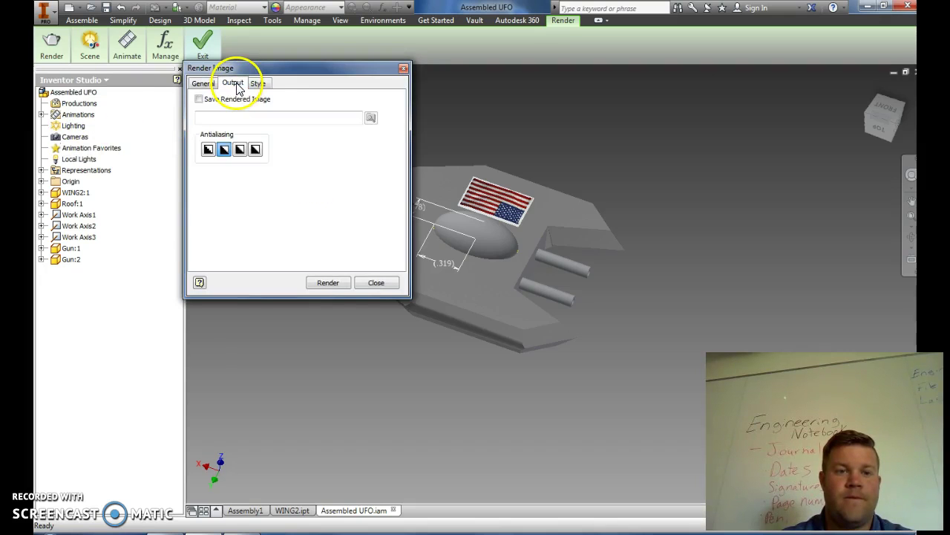
click(203, 83)
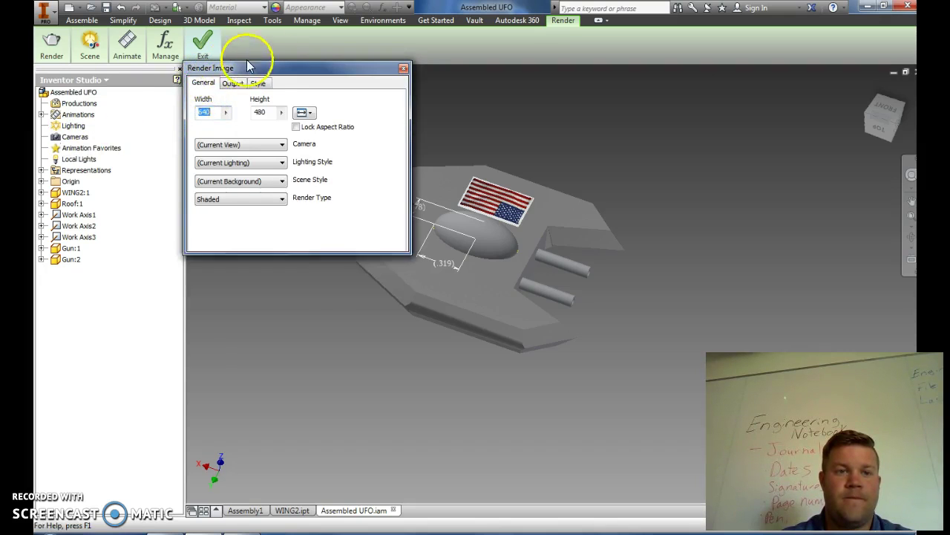
Examine the background and environment settings of the Forest (Gradient) scene style without changing them
click(89, 45)
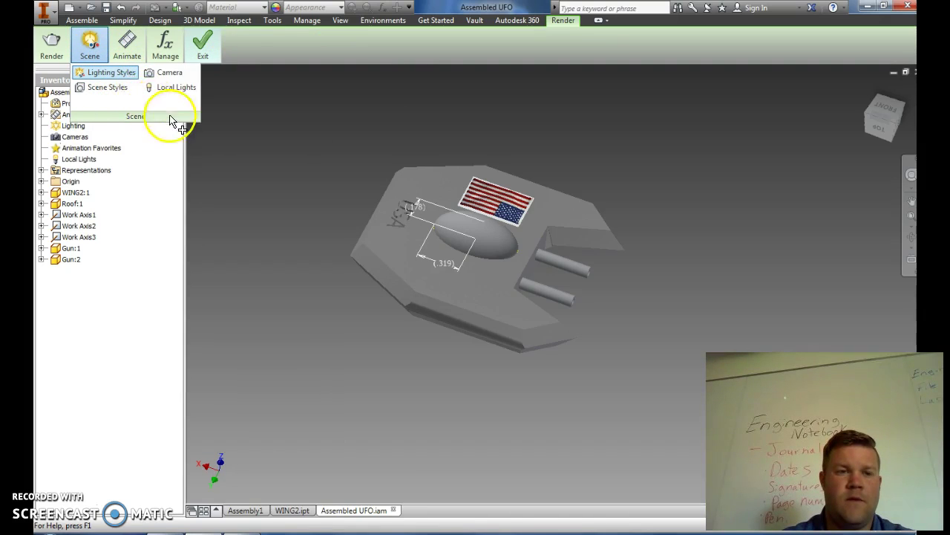
click(110, 87)
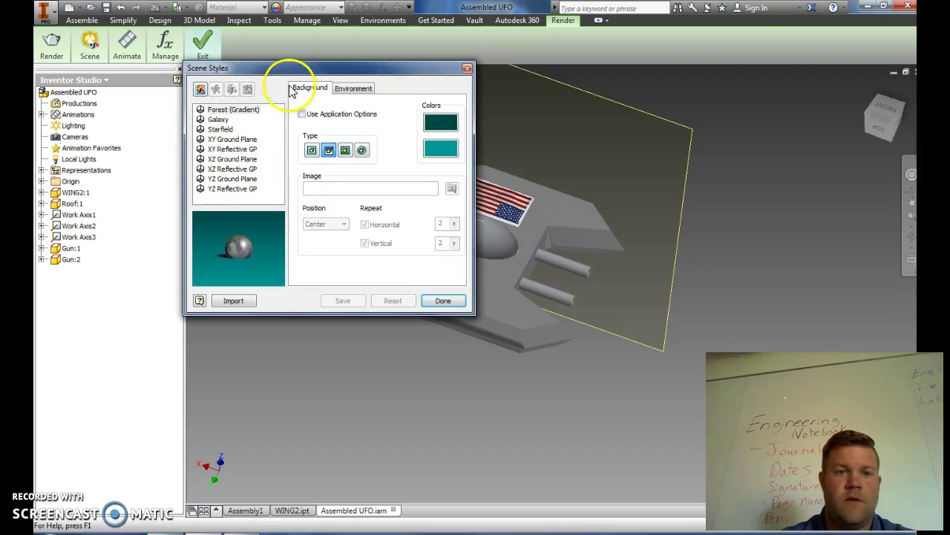
click(353, 90)
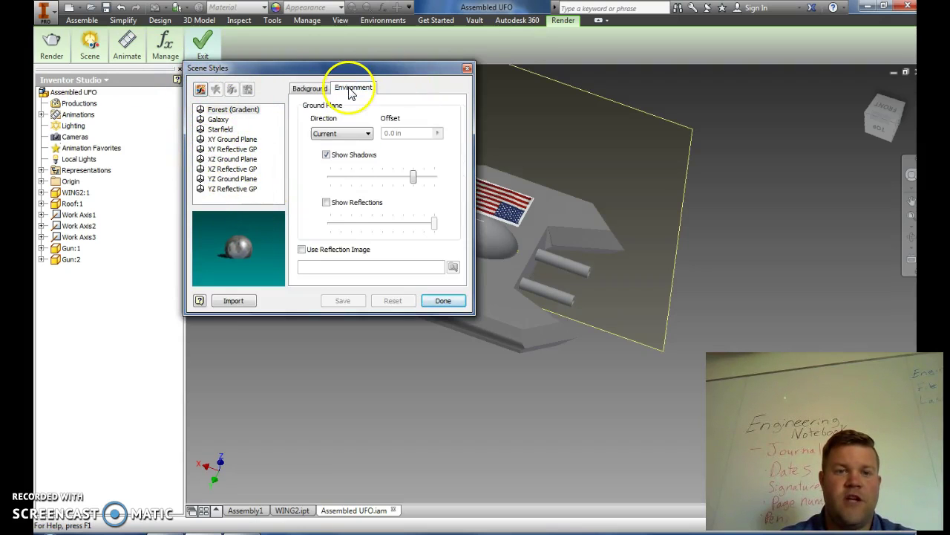
click(309, 88)
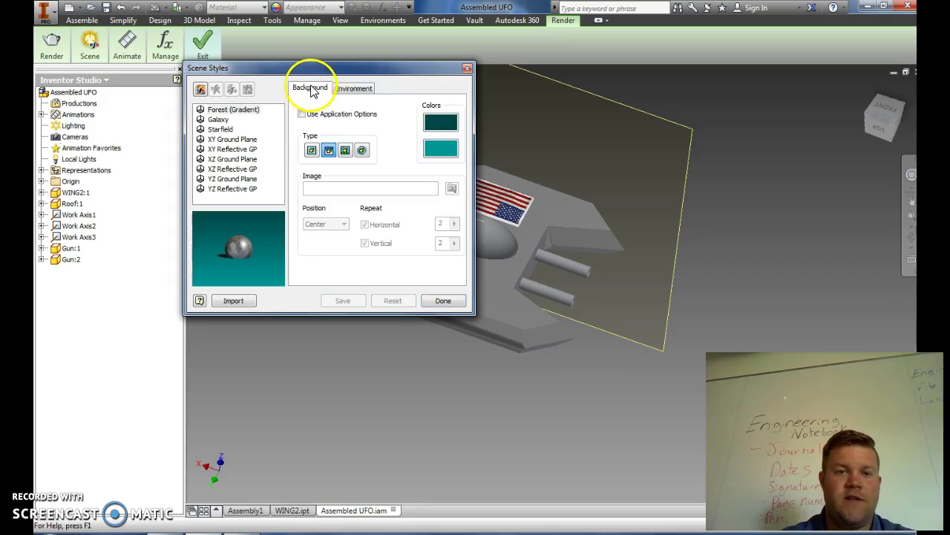
click(467, 69)
Preview the Cool Color lighting style on the ship and examine the general settings of its Front Intensity light
click(90, 55)
click(104, 72)
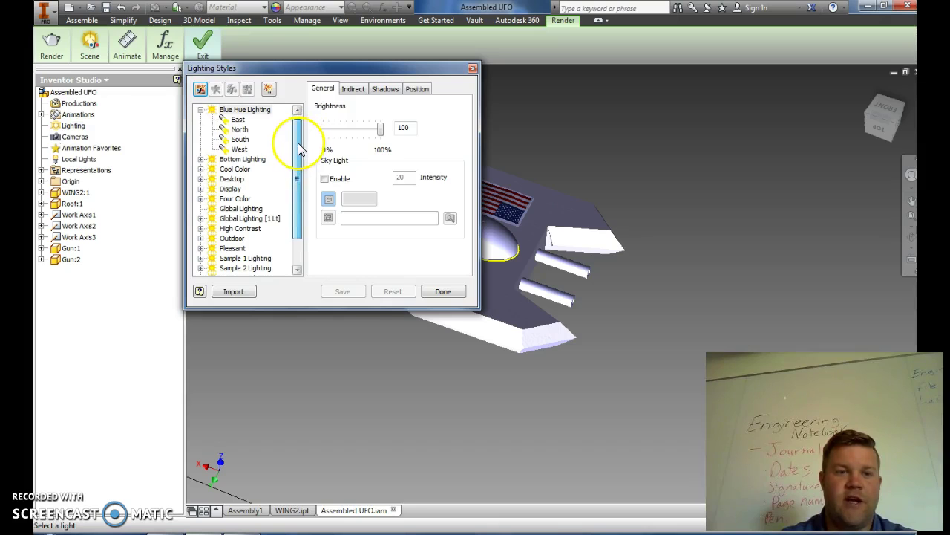
scroll(290, 127, down, 1)
click(201, 159)
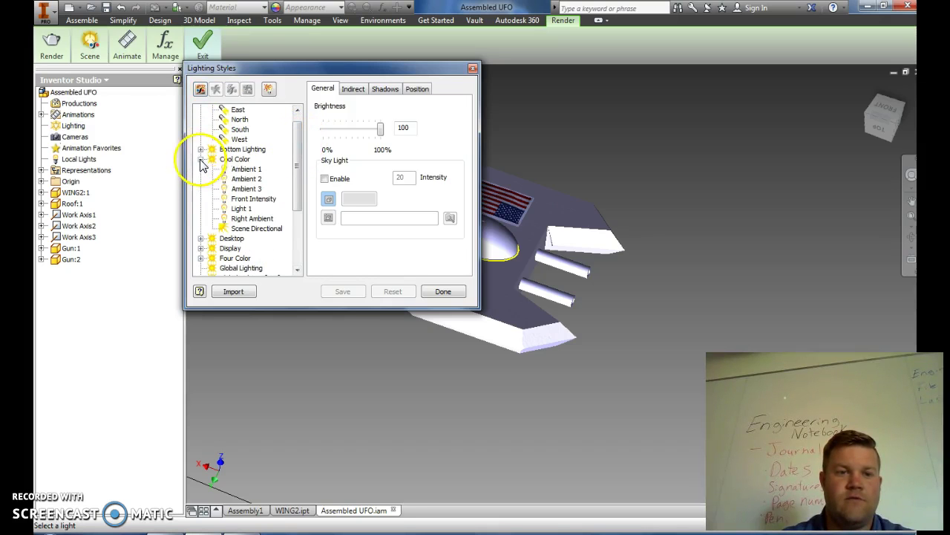
click(255, 200)
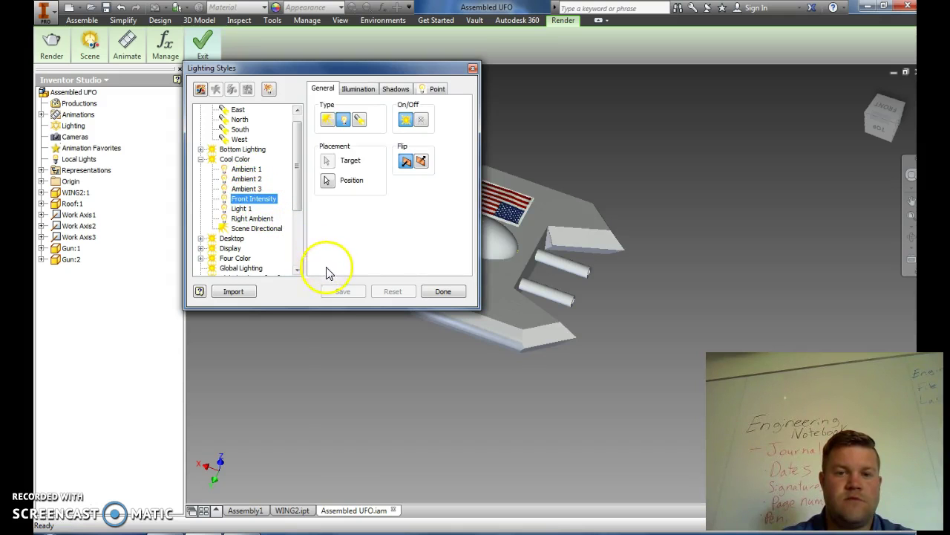
drag(349, 69, 256, 155)
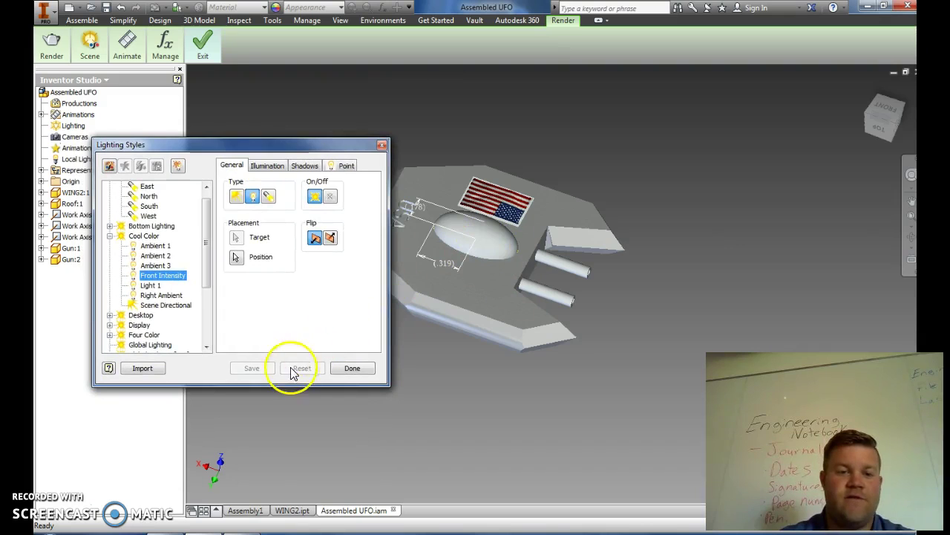
click(371, 372)
click(90, 46)
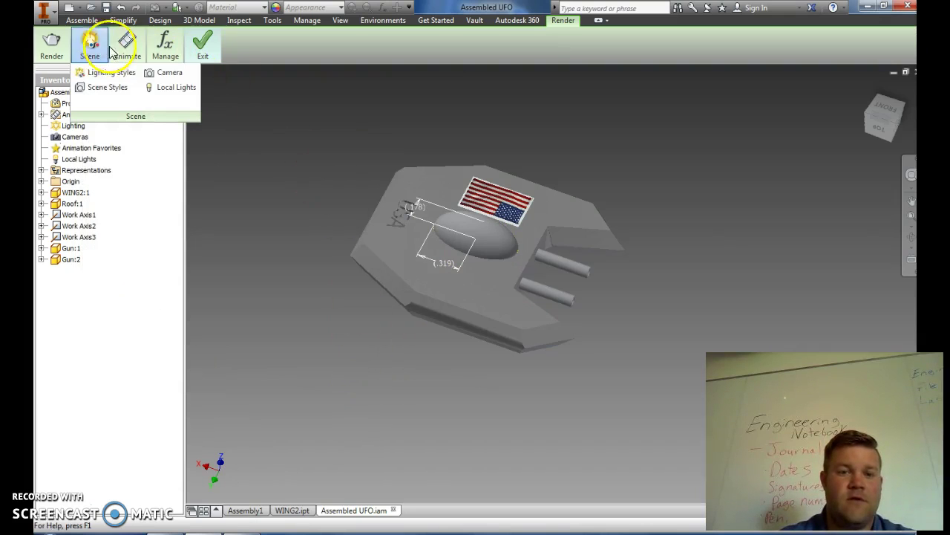
Preview the Display, Four Color and Table Top lighting styles on the ship
click(104, 72)
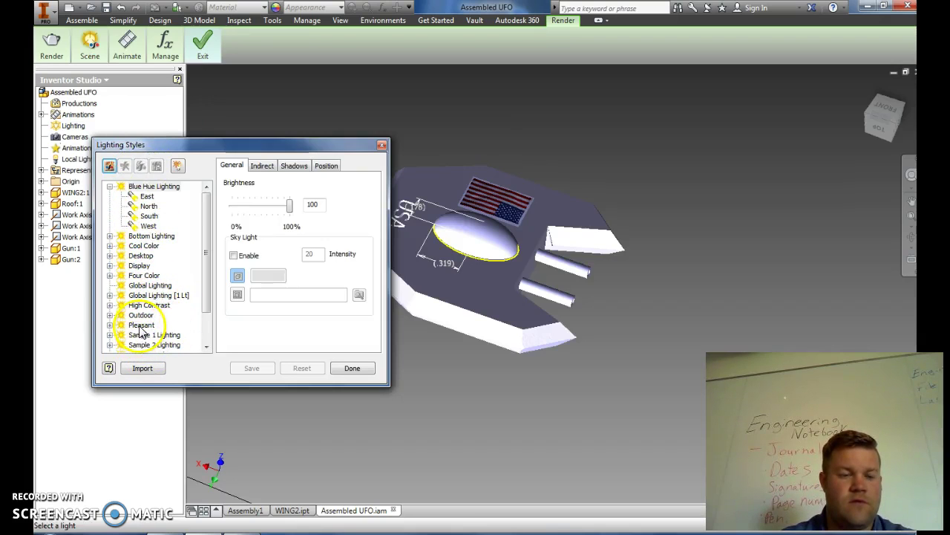
drag(206, 249, 207, 279)
click(140, 227)
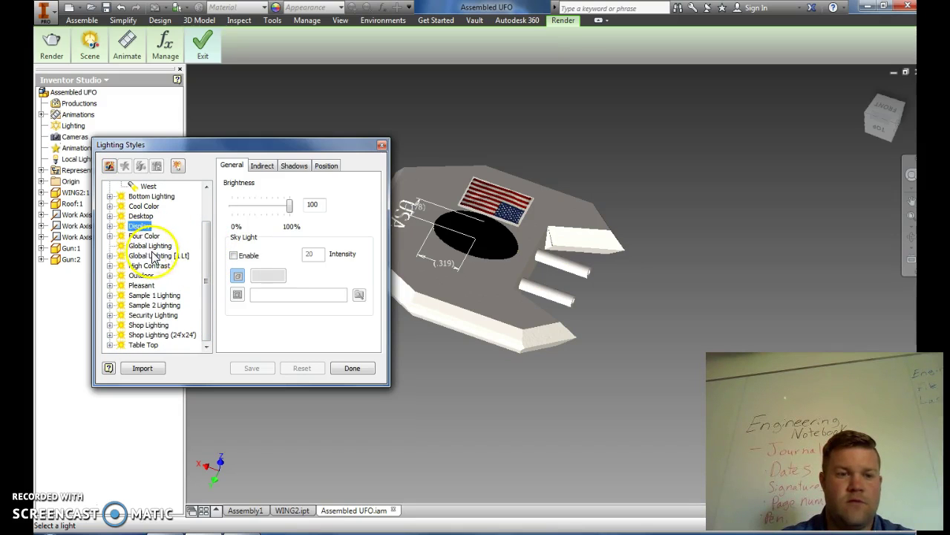
click(144, 235)
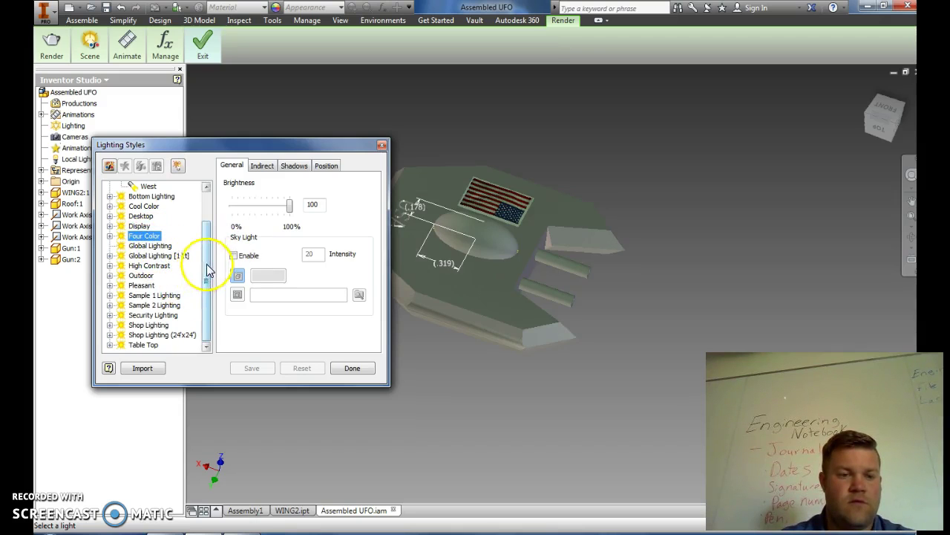
click(159, 334)
click(154, 325)
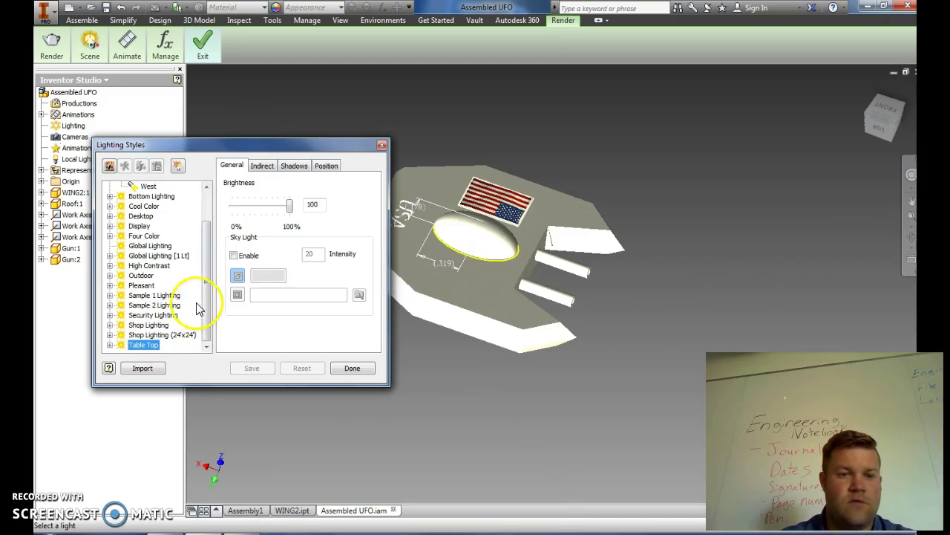
scroll(195, 305, up, 2)
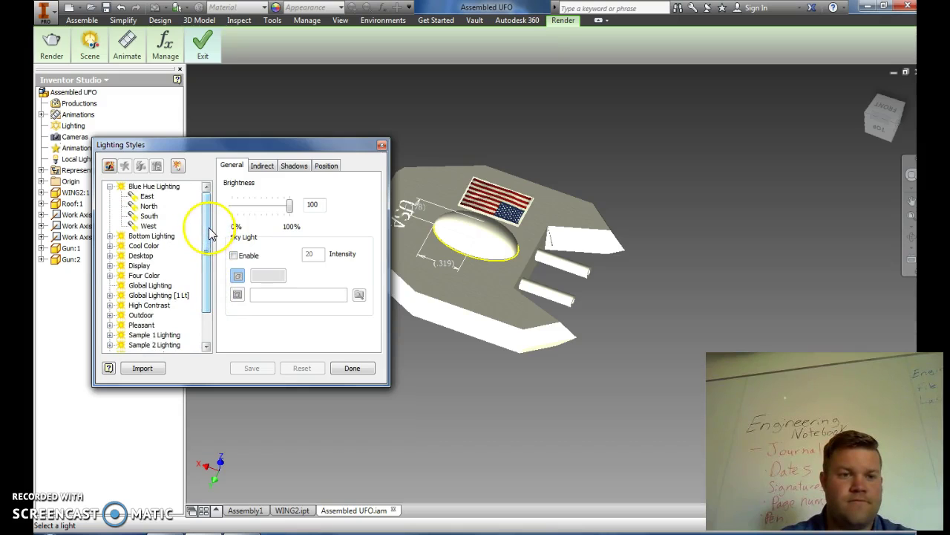
Try the point type on the West light of Blue Hue Lighting, set it back to spot and save the style
click(162, 187)
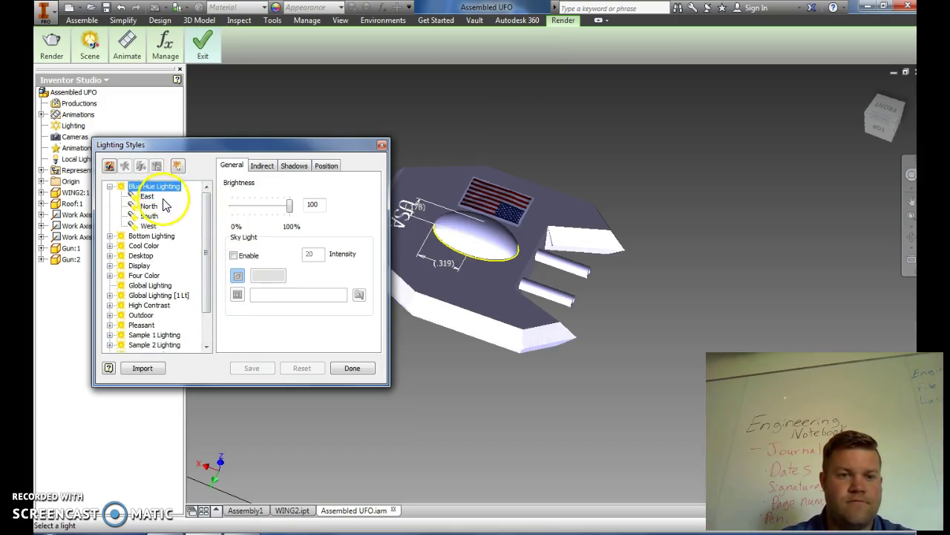
click(147, 198)
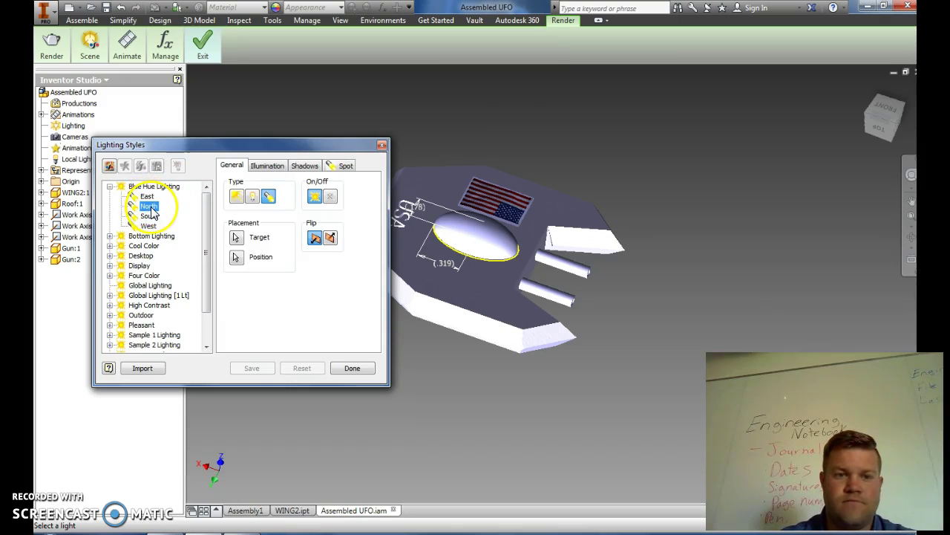
click(148, 225)
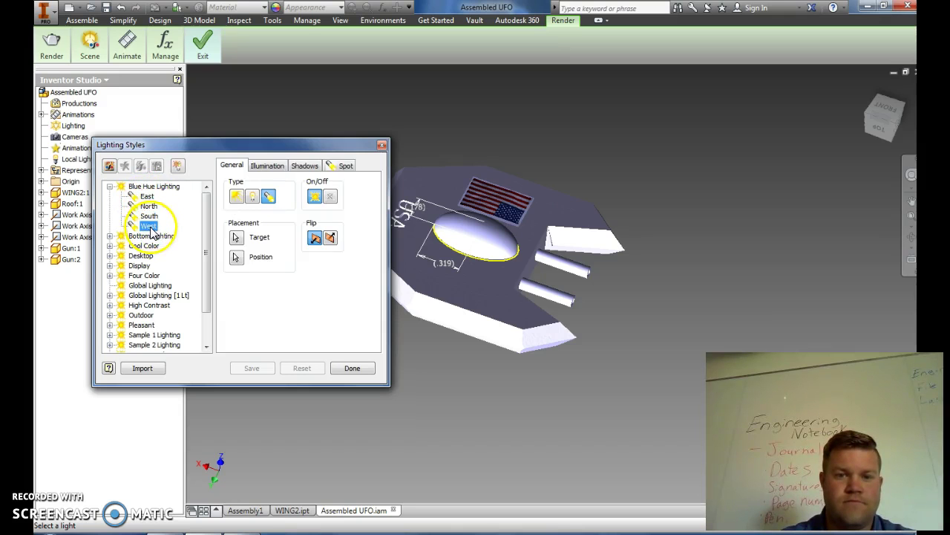
drag(834, 117, 787, 129)
click(251, 199)
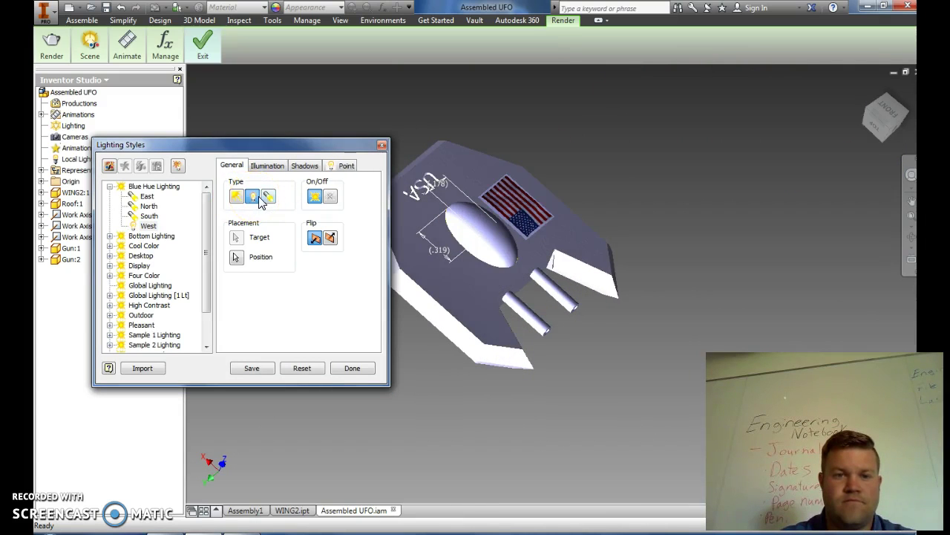
click(269, 198)
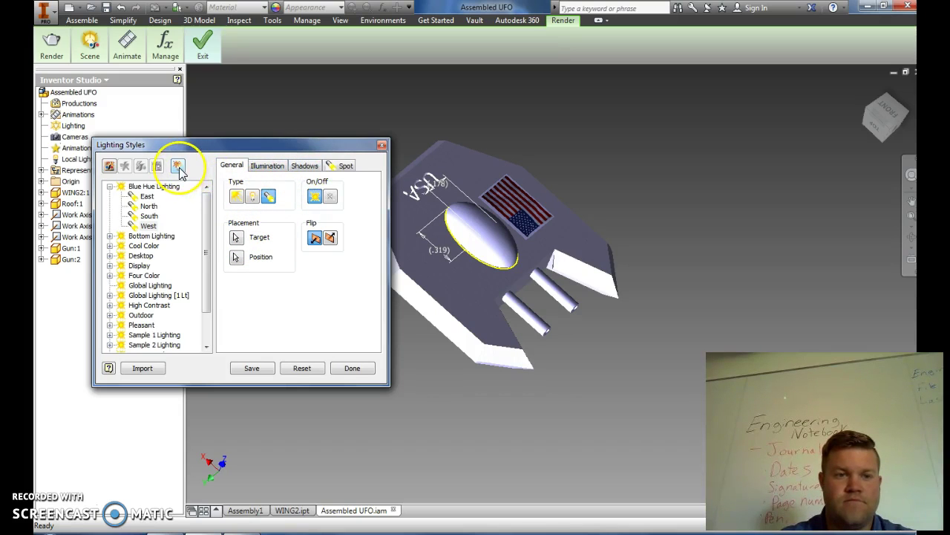
click(256, 369)
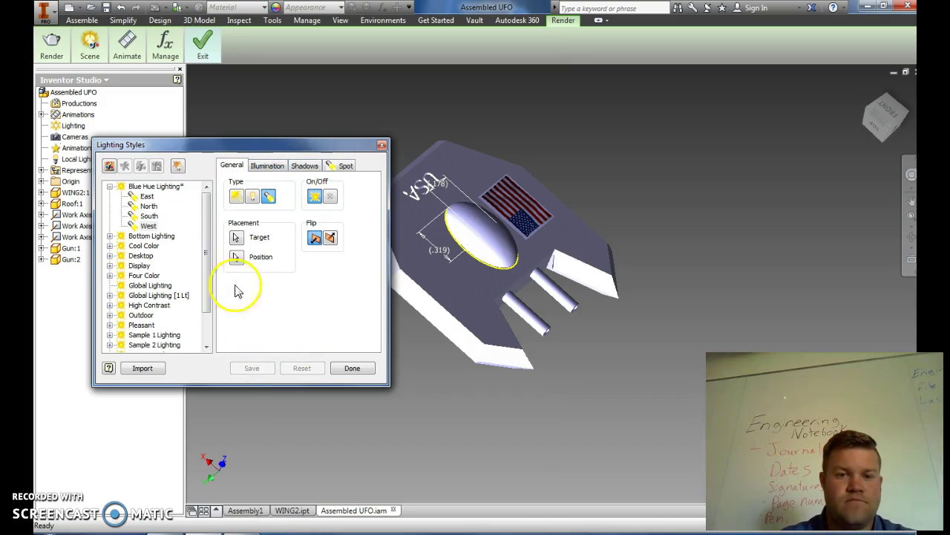
click(383, 146)
Look over the general settings for a local light without creating one, check the render options and leave Inventor Studio
click(91, 46)
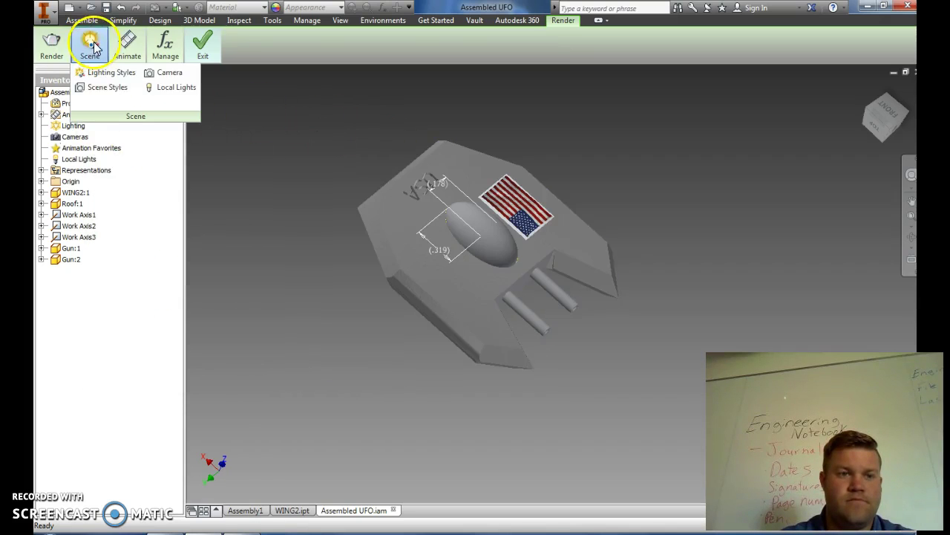
click(176, 87)
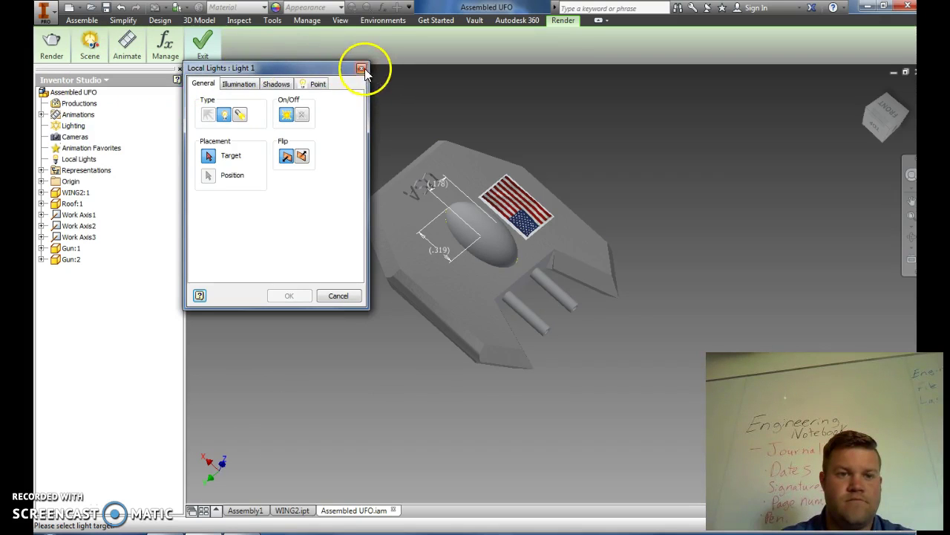
click(365, 68)
click(52, 43)
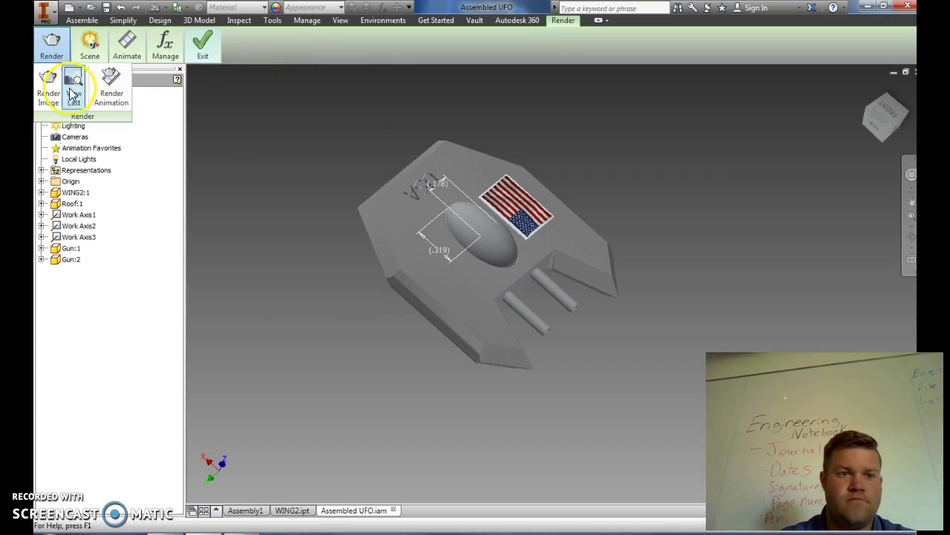
click(118, 461)
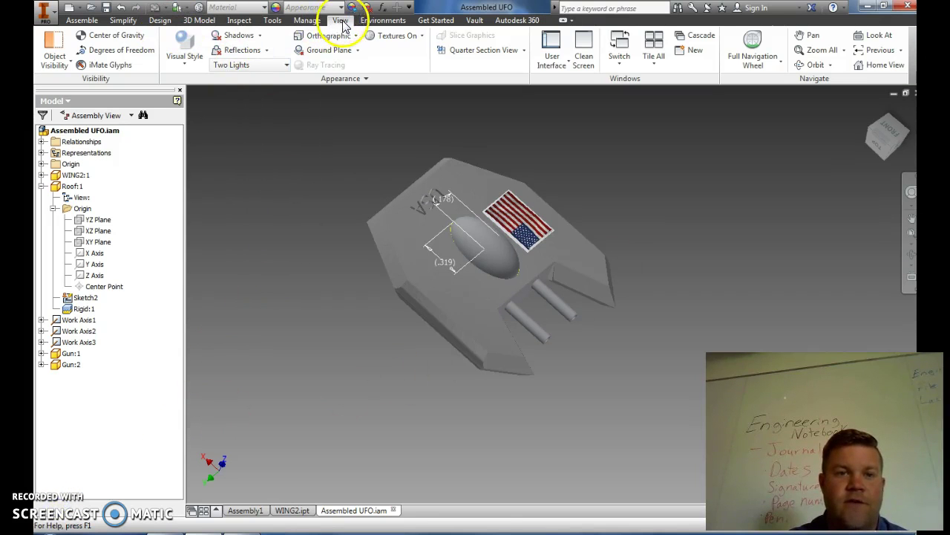
Try the Wireframe, Watercolor and Illustration visual styles on the ship and settle on Shaded with Hidden Edges
click(186, 48)
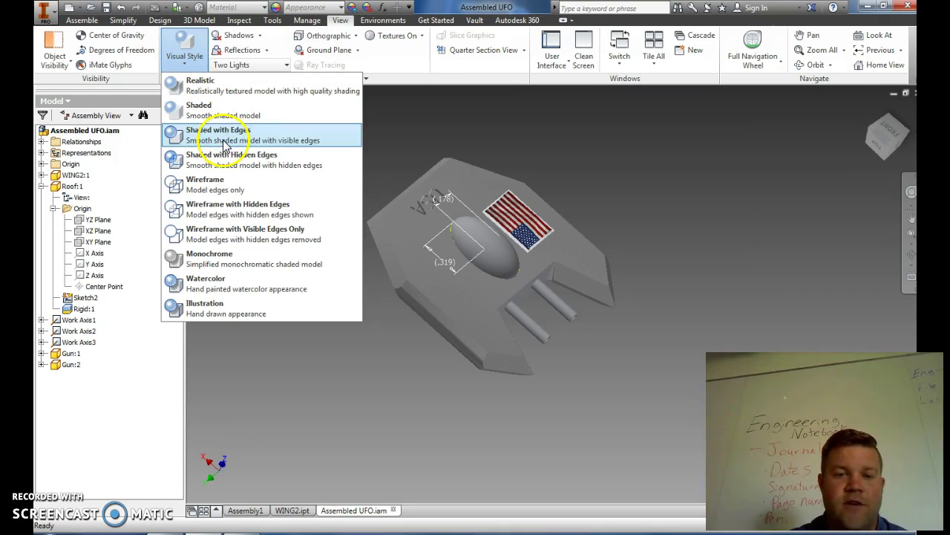
click(226, 186)
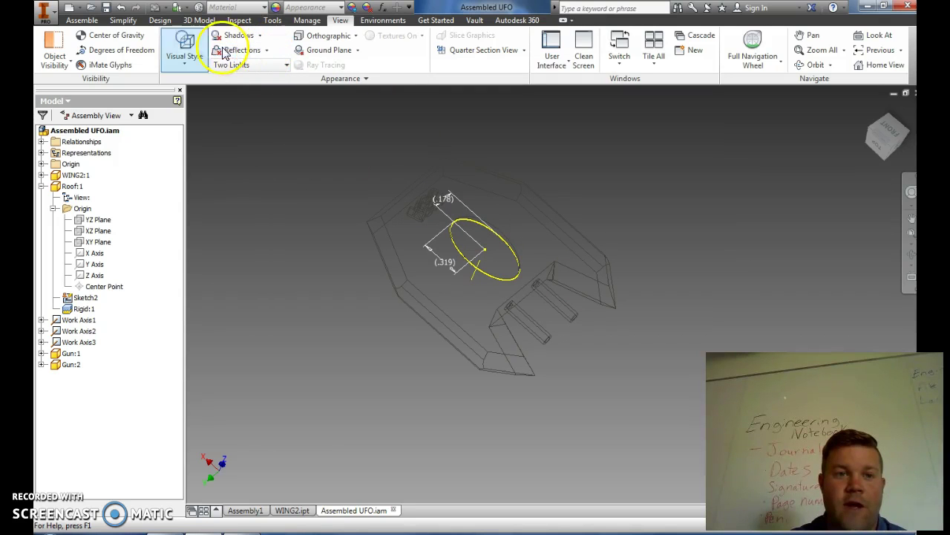
click(185, 44)
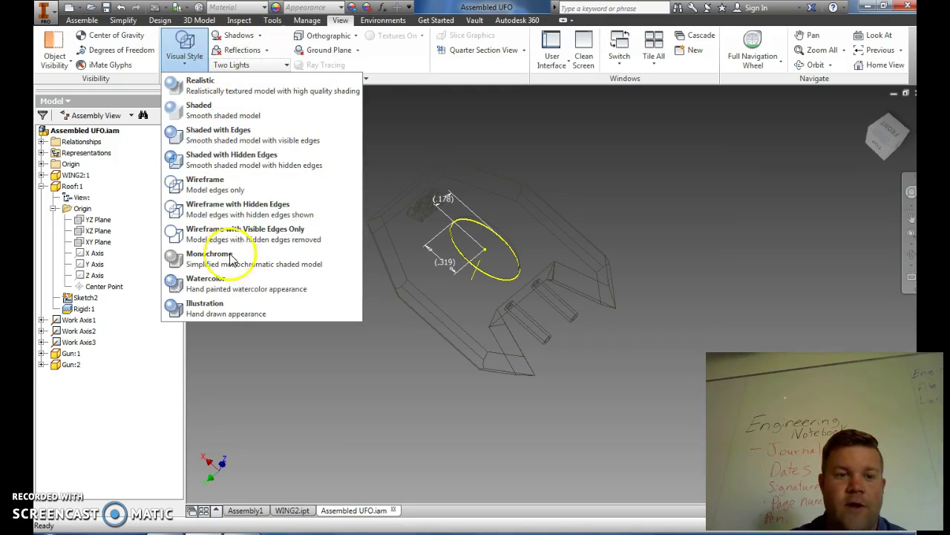
click(229, 284)
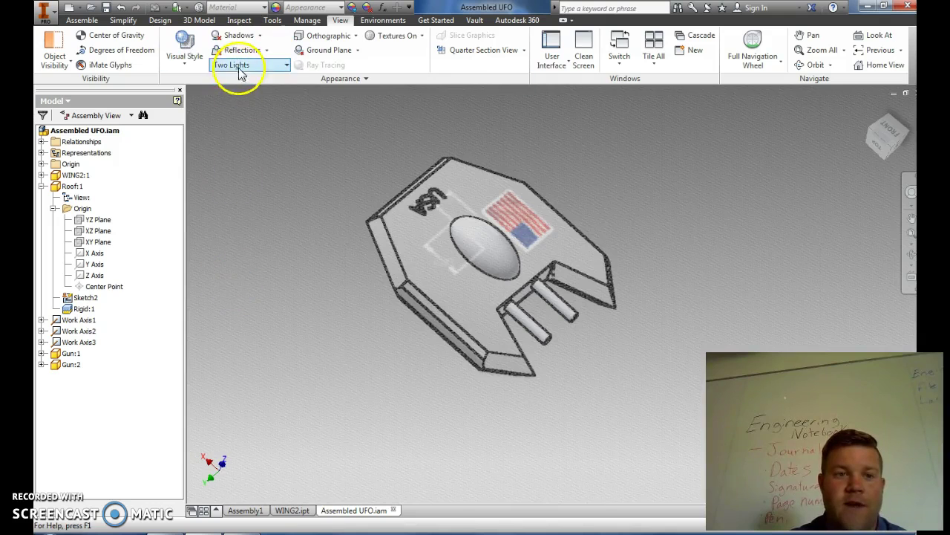
click(185, 46)
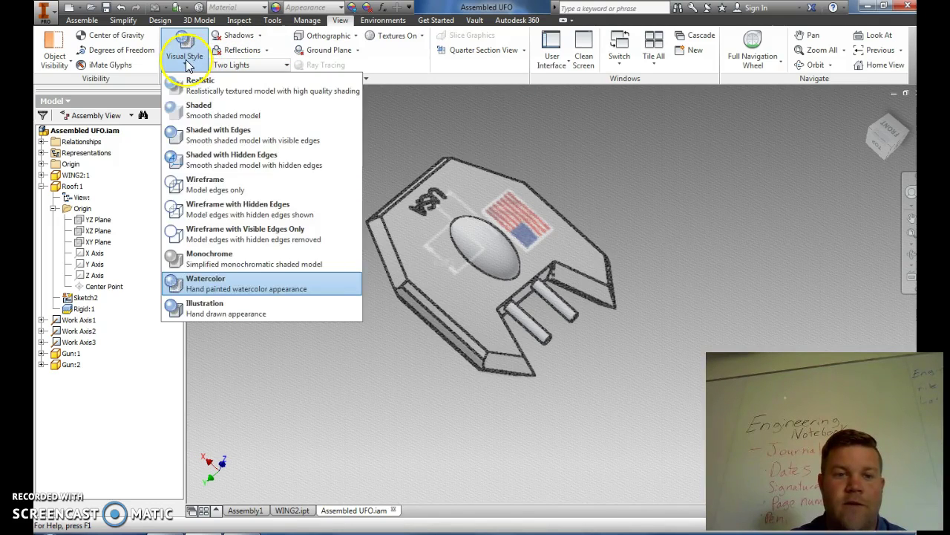
click(221, 312)
click(185, 46)
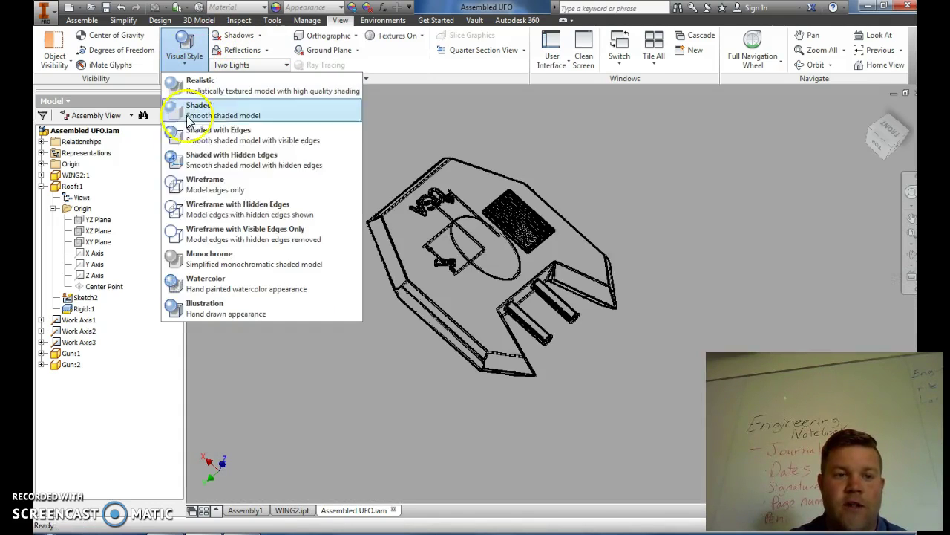
click(239, 157)
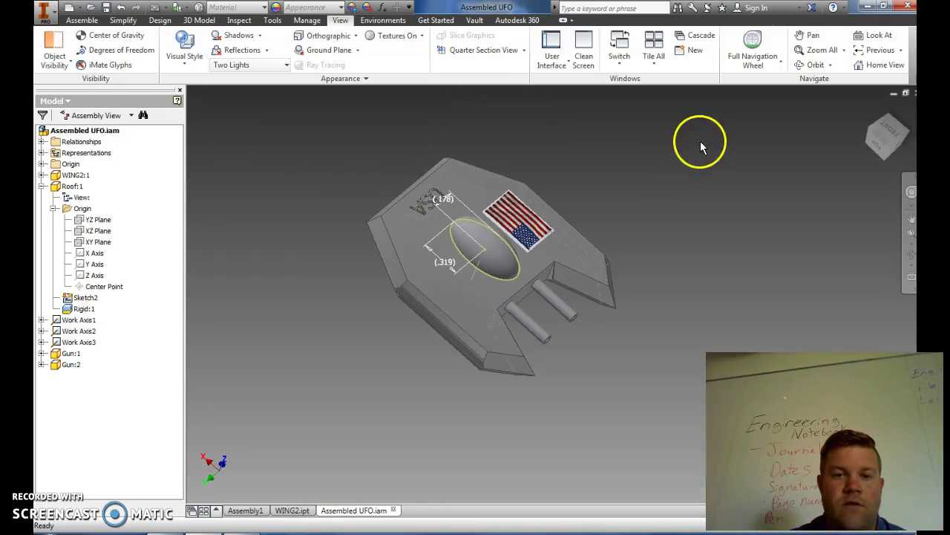
Switch the assembly view from orthographic to perspective and keep textures on
click(331, 39)
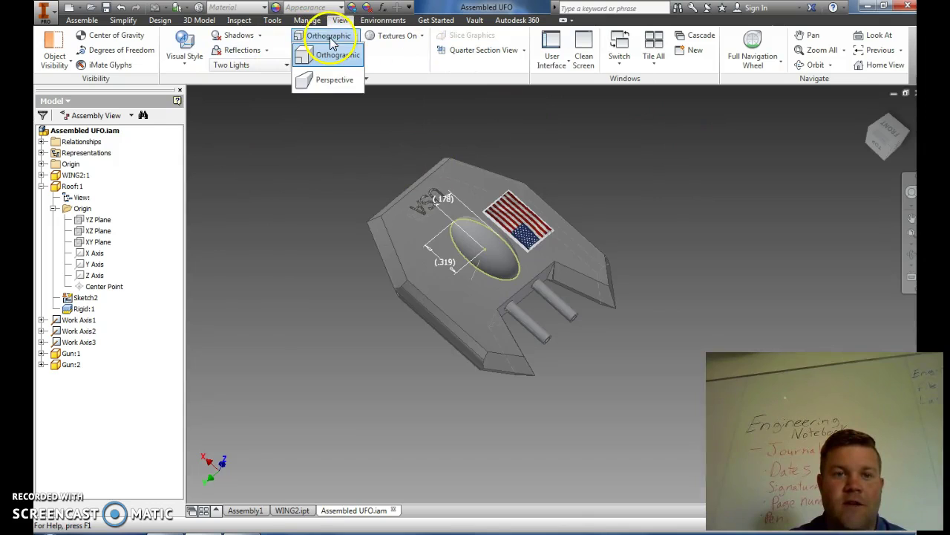
click(330, 81)
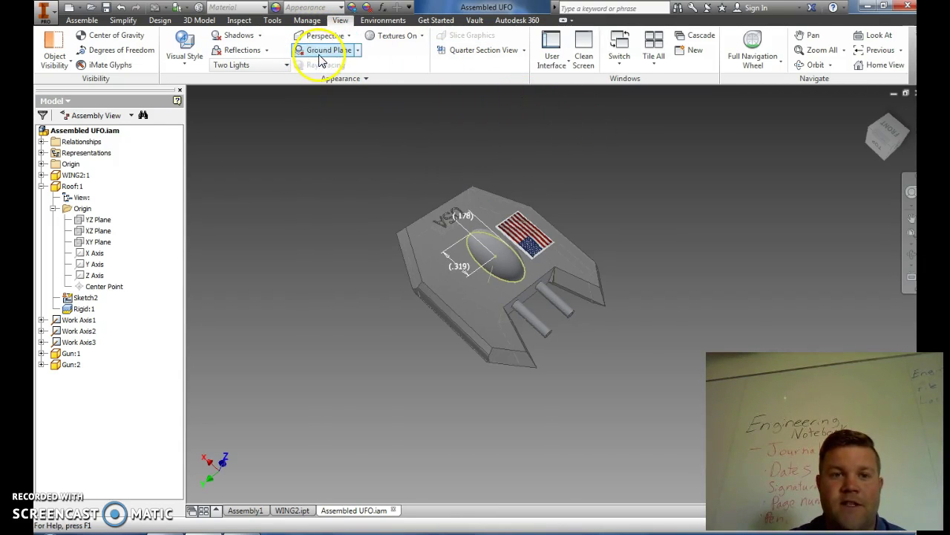
click(395, 39)
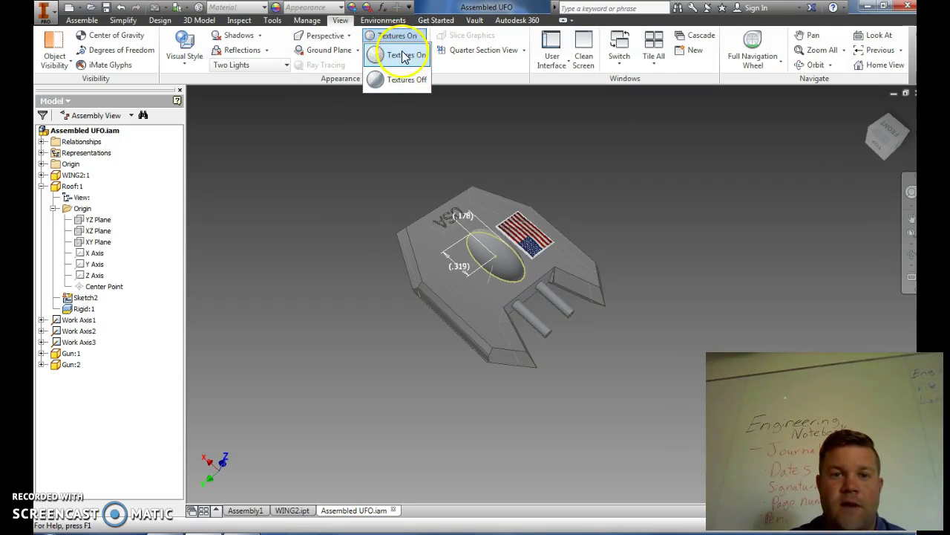
click(404, 55)
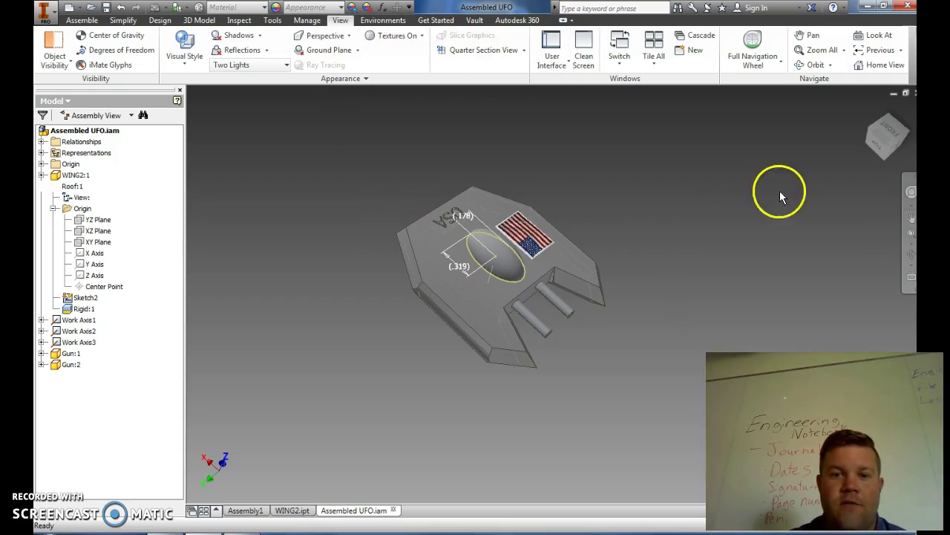
Turn off the visibility of Sketch2 in the Roof part to hide its ellipse and dimensions
click(876, 131)
mouse_move(522, 109)
shift+middle_down()
mouse_move(456, 180)
mouse_move(617, 214)
mouse_move(912, 191)
mouse_move(221, 206)
mouse_move(285, 297)
mouse_move(257, 359)
mouse_move(269, 381)
mouse_move(433, 374)
mouse_move(381, 384)
mouse_move(576, 257)
mouse_move(467, 310)
shift+middle_up()
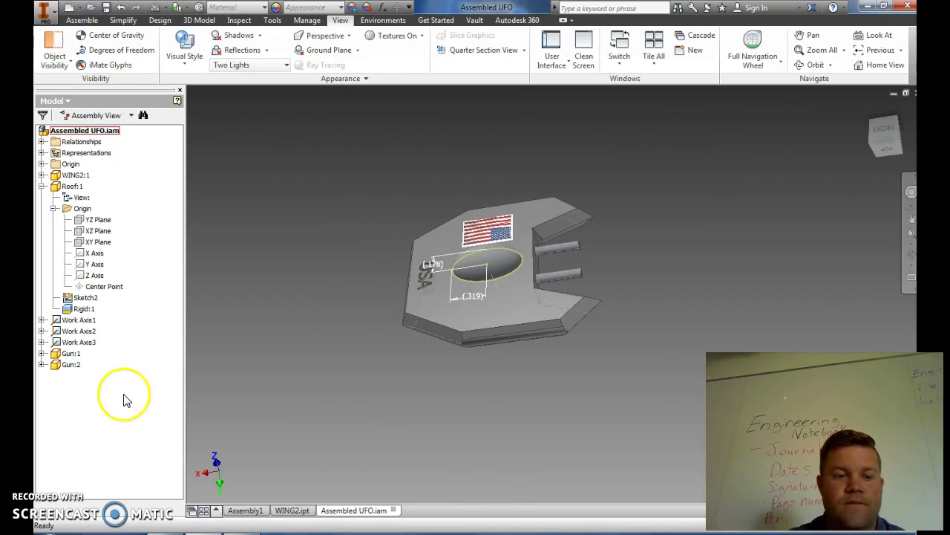
click(462, 292)
right_click(85, 298)
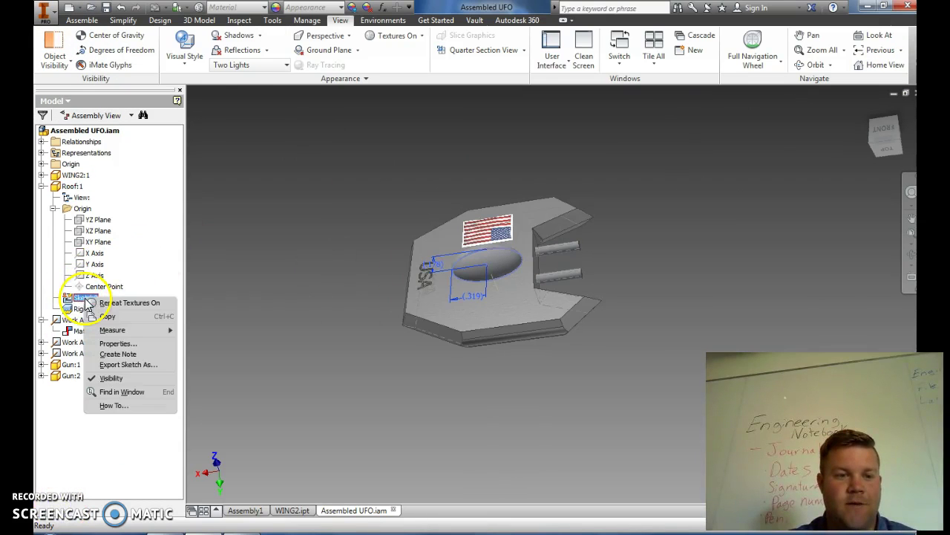
click(116, 377)
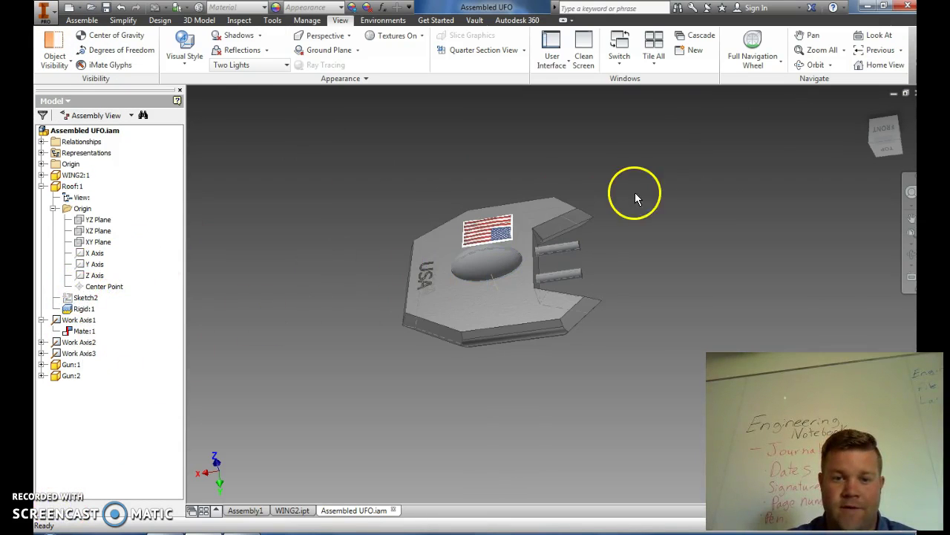
mouse_move(200, 132)
shift+middle_down()
mouse_move(239, 159)
mouse_move(782, 138)
mouse_move(827, 159)
shift+middle_up()
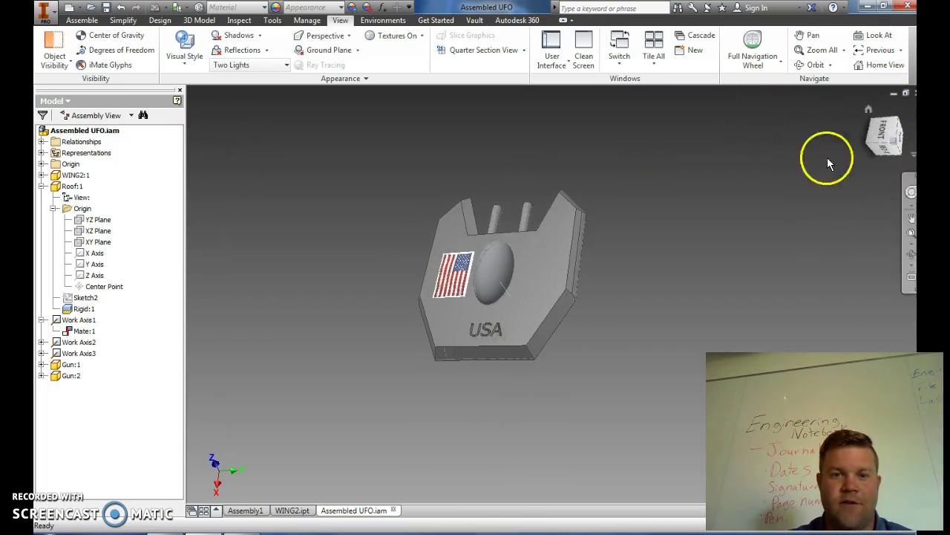